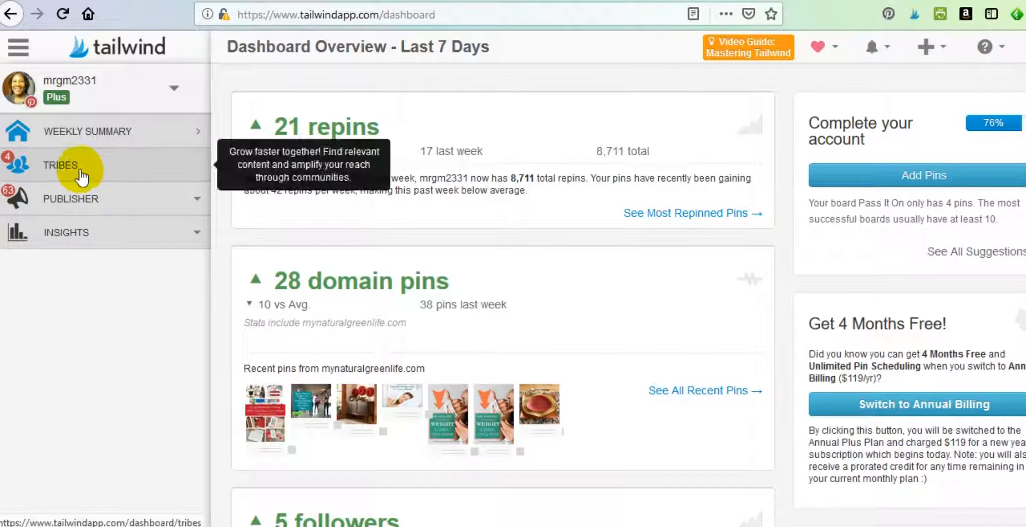
# Open the Publisher section and review the scheduled pins and the calendar of posting time slots.
pyautogui.click(65, 202)
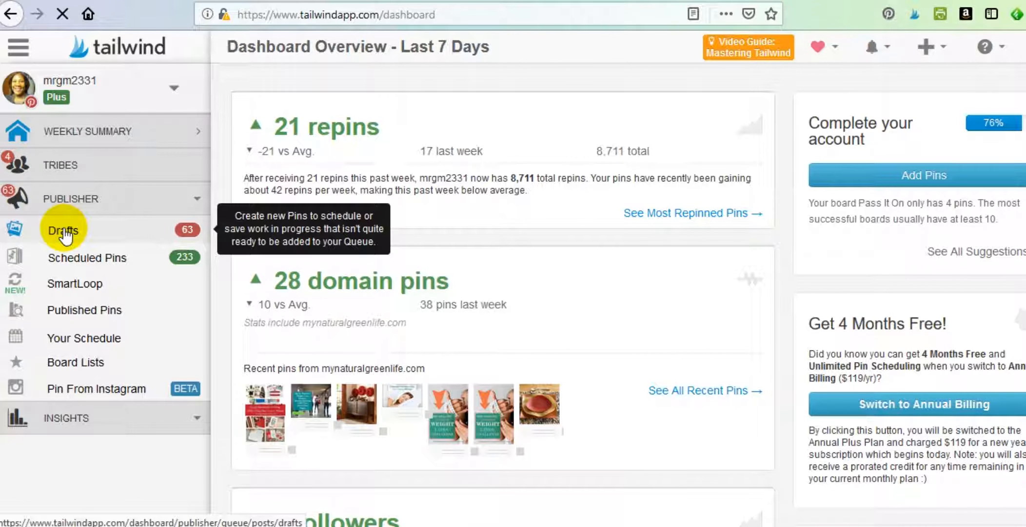
pyautogui.click(64, 232)
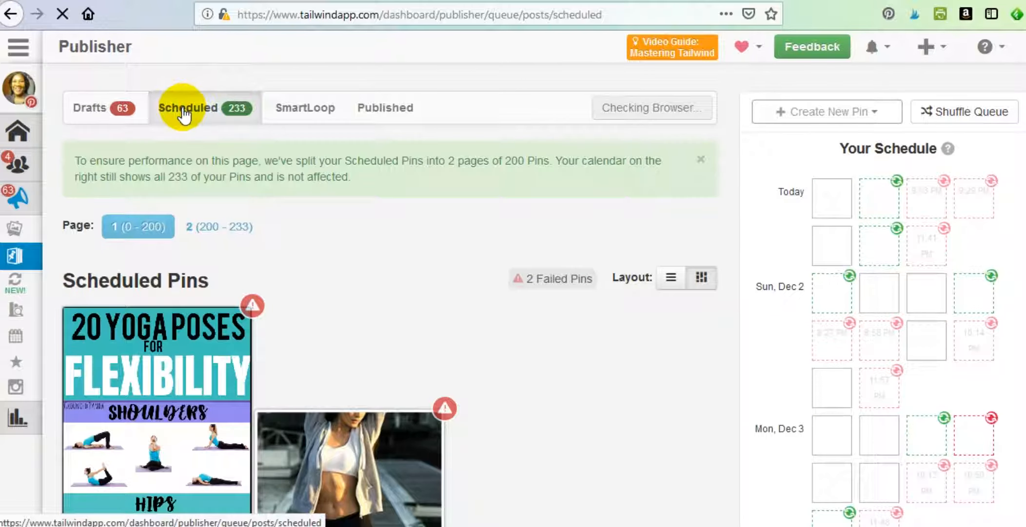
pyautogui.scroll(-5, 418, 264)
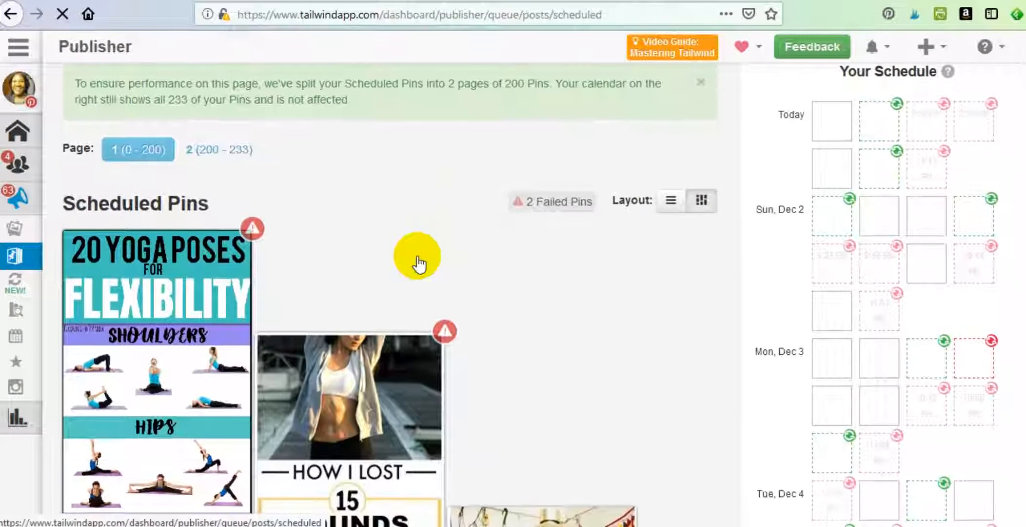
pyautogui.scroll(2, 418, 264)
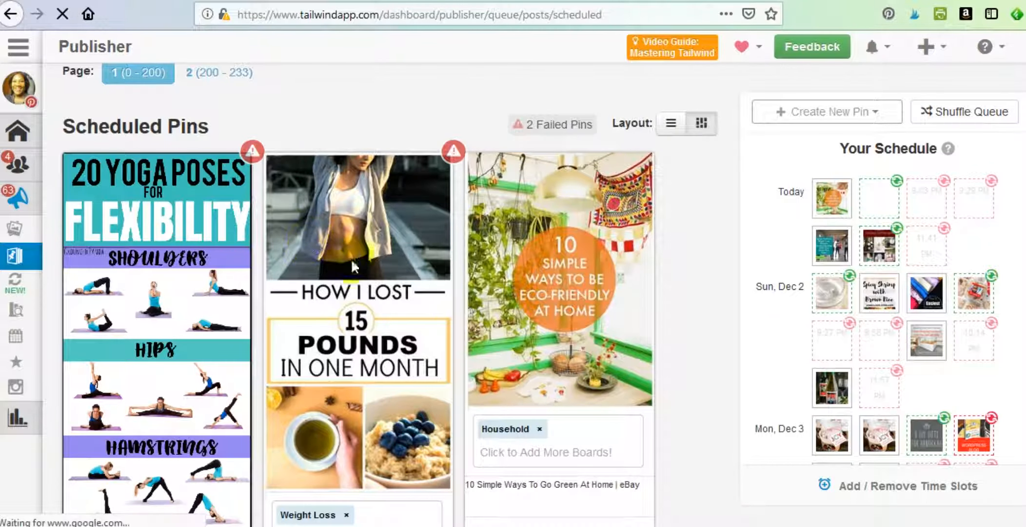
pyautogui.scroll(-9, 461, 268)
pyautogui.scroll(-10, 466, 274)
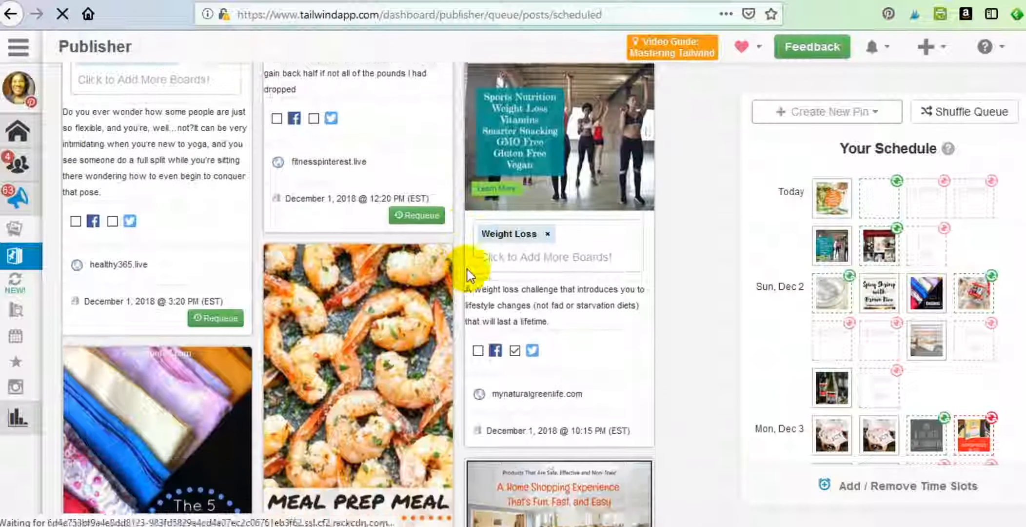
pyautogui.scroll(-10, 466, 276)
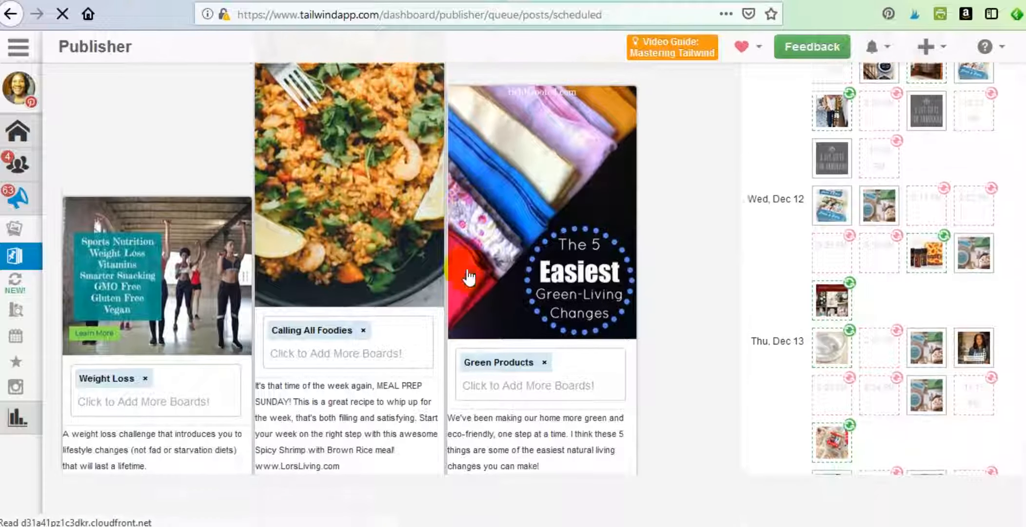
pyautogui.click(468, 277)
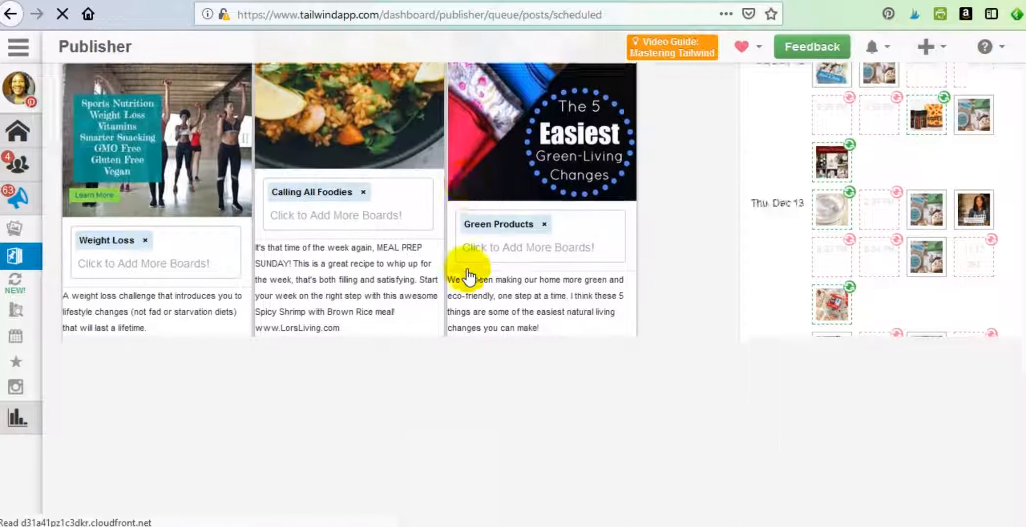
pyautogui.scroll(20, 467, 274)
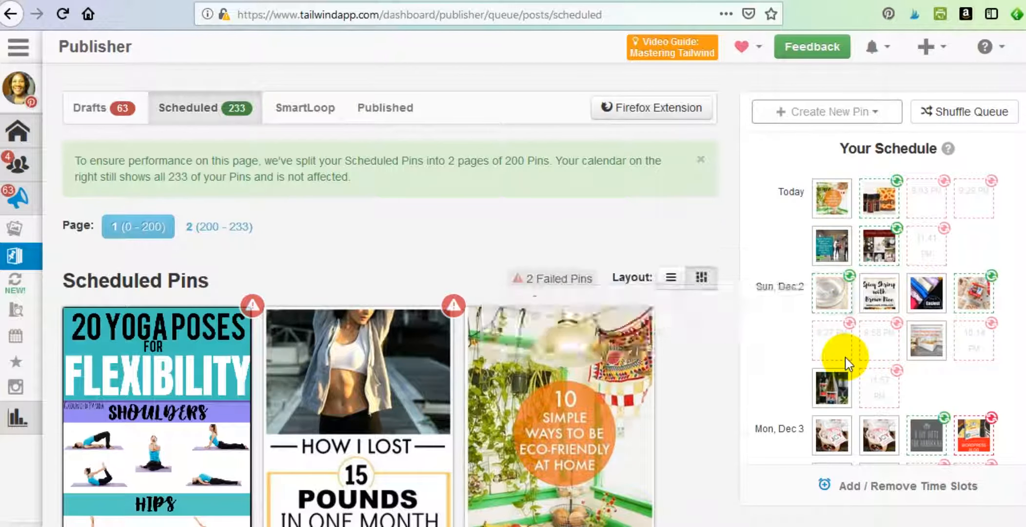
pyautogui.moveTo(870, 379)
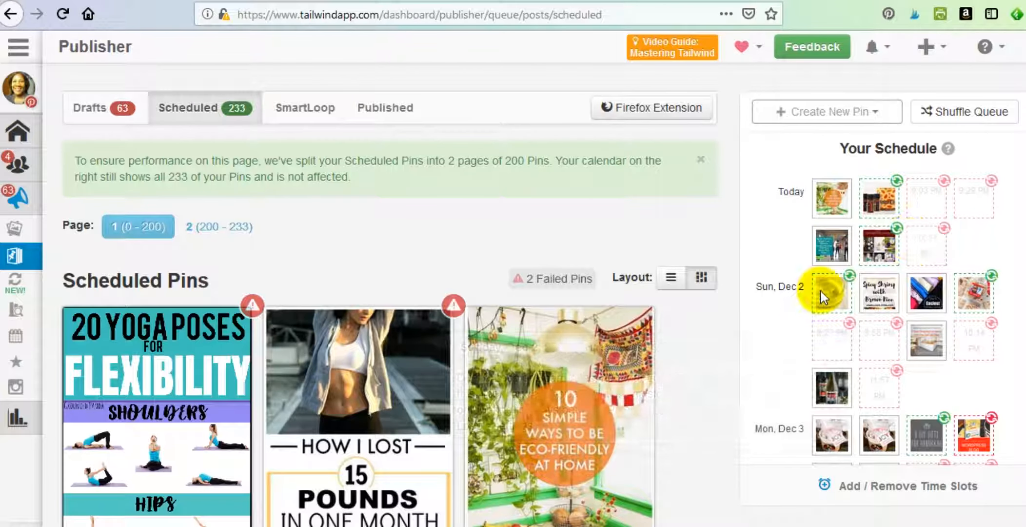
pyautogui.moveTo(816, 211)
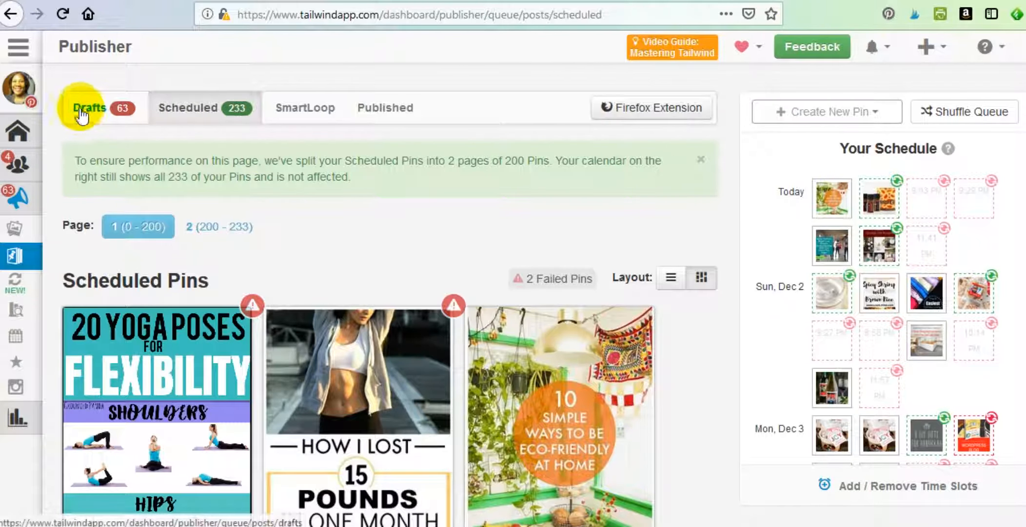
# Open the draft pins and find the Liquid Starch Slime pin among them.
pyautogui.click(83, 110)
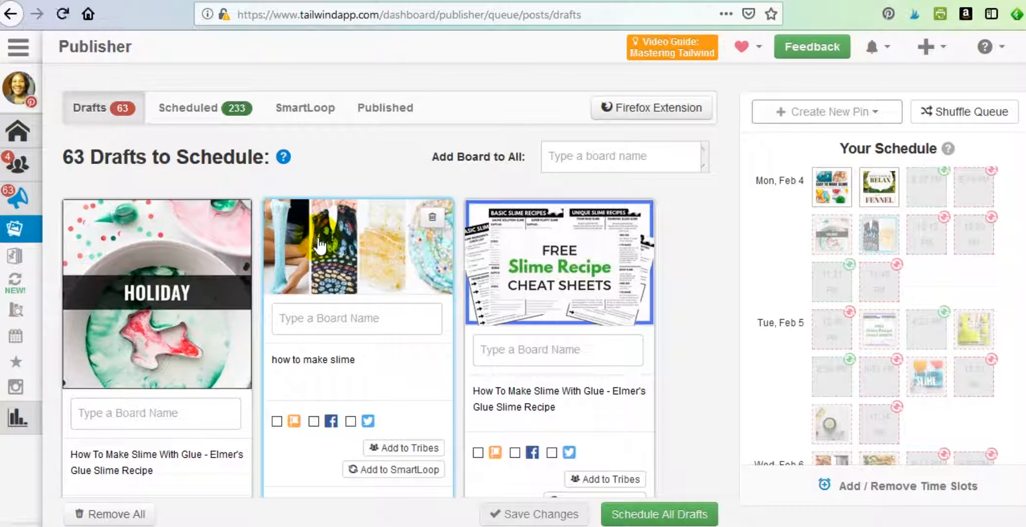
pyautogui.click(341, 311)
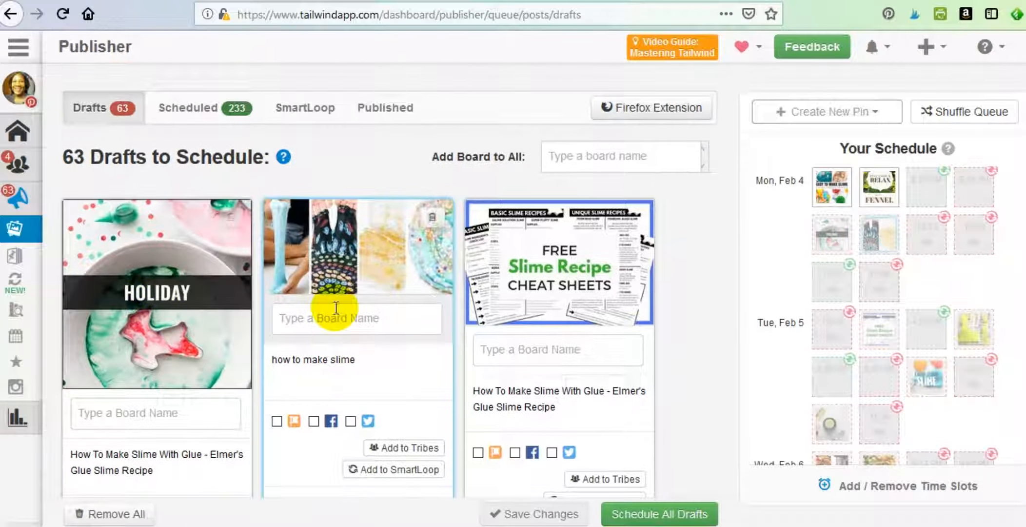
pyautogui.scroll(-5, 334, 314)
pyautogui.scroll(-8, 336, 316)
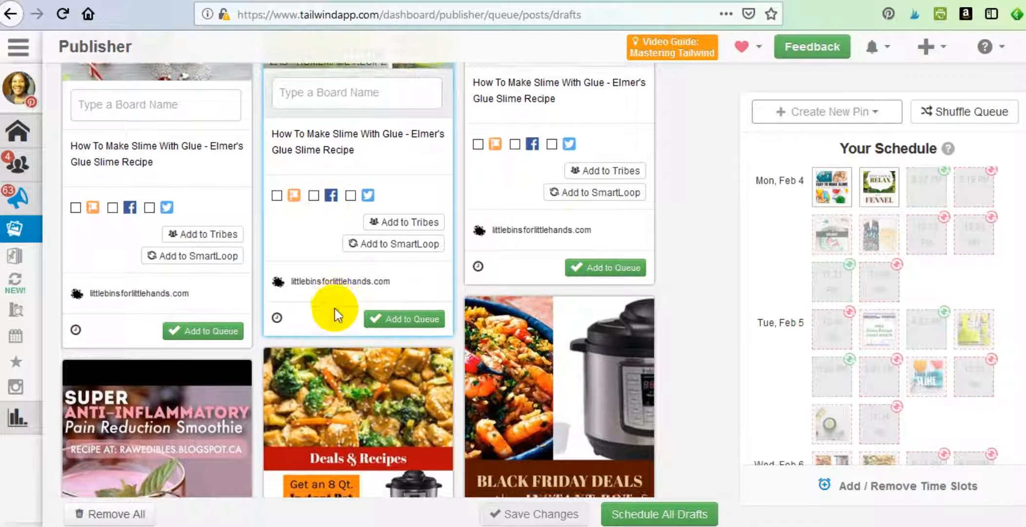
pyautogui.scroll(-10, 334, 314)
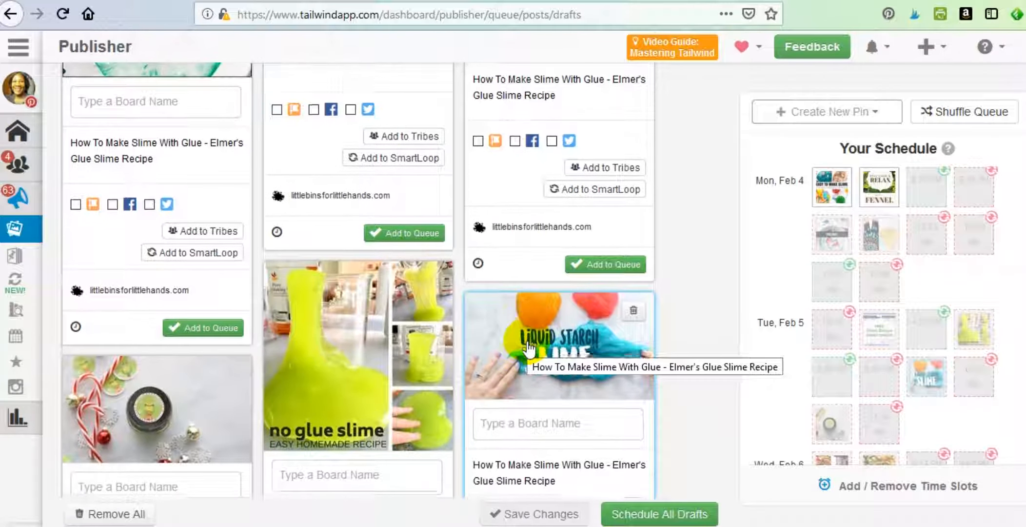
pyautogui.scroll(-3, 528, 346)
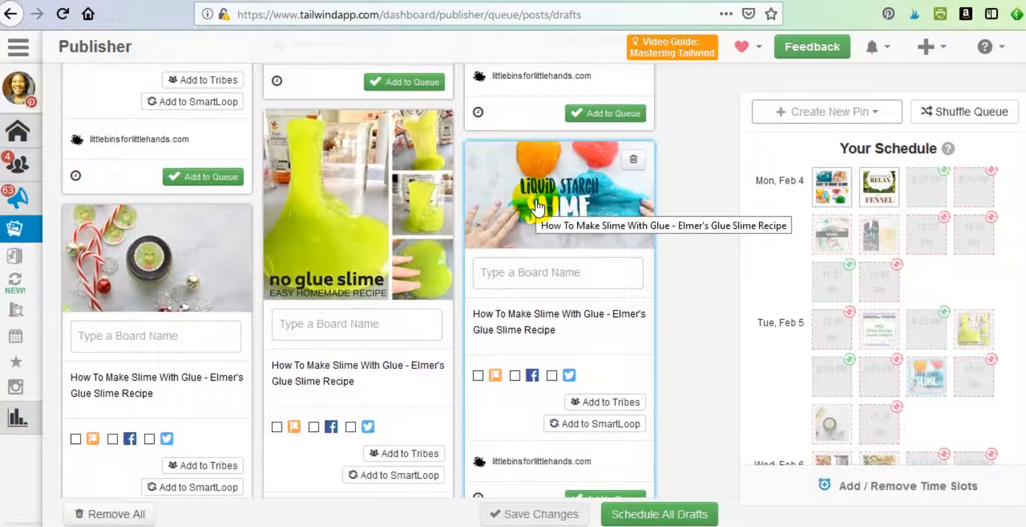
pyautogui.click(531, 278)
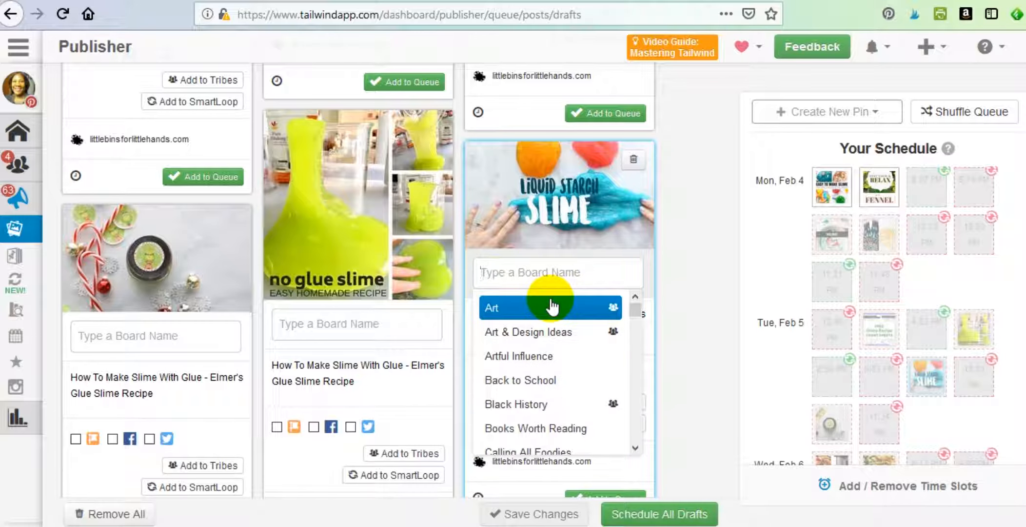
pyautogui.write('stuf')
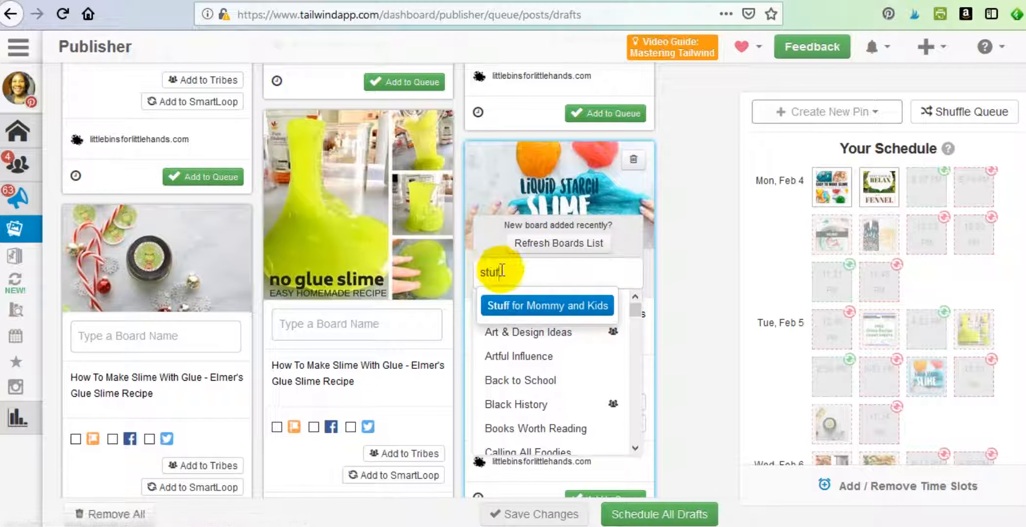
pyautogui.press('BackSpace')
pyautogui.press('BackSpace')
pyautogui.press('BackSpace')
pyautogui.press('BackSpace')
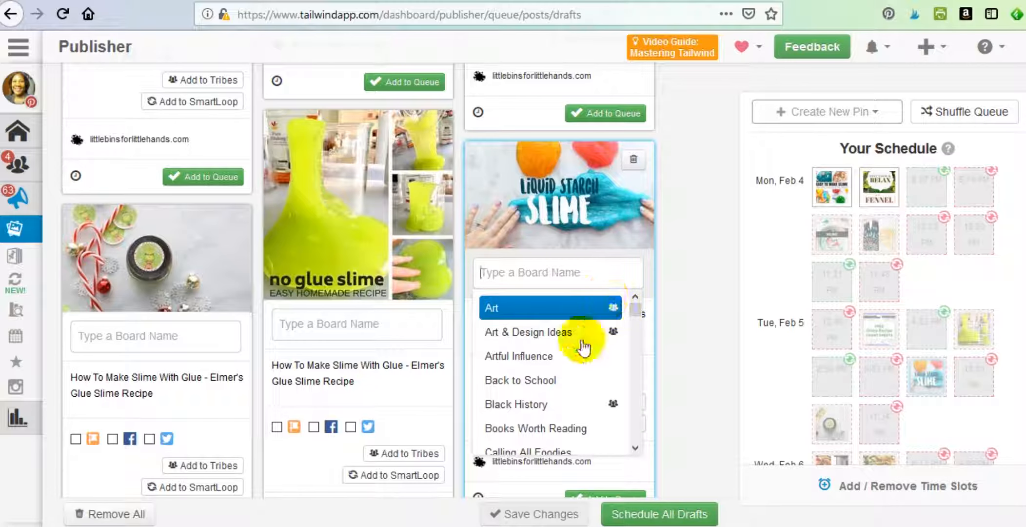
pyautogui.scroll(-1, 554, 378)
pyautogui.scroll(-15, 555, 378)
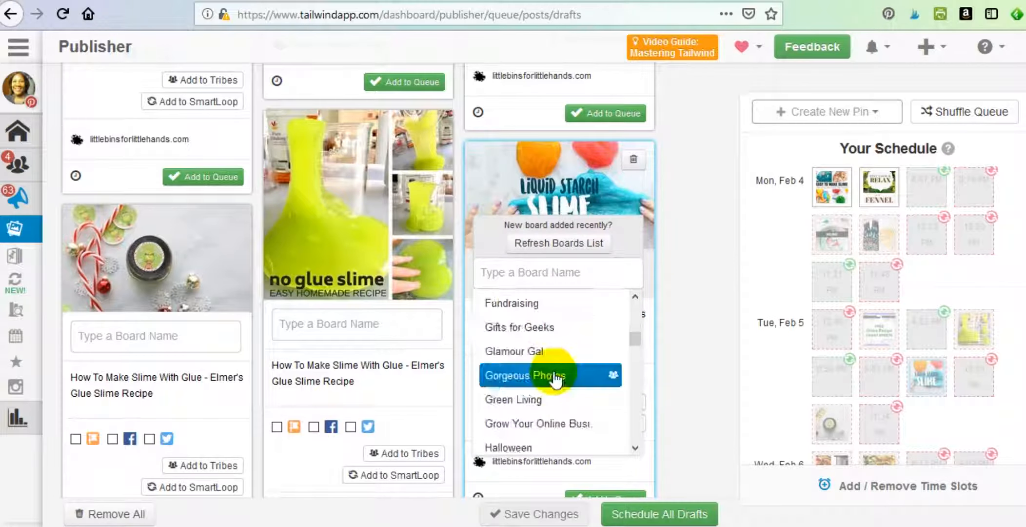
pyautogui.scroll(15, 555, 378)
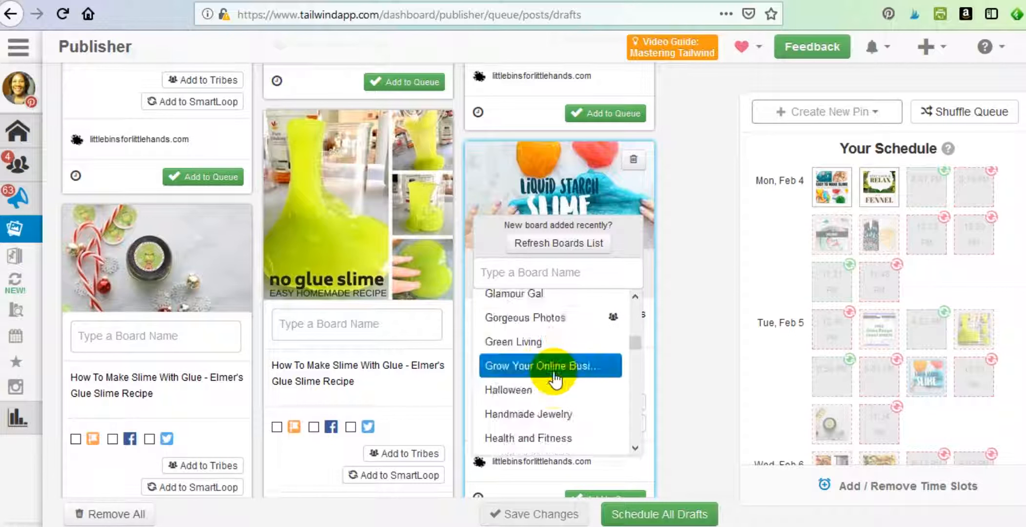
# Assign the Liquid Starch Slime draft to the boards "Stuff for Mommy and Kids" and "Cute and Crafty".
pyautogui.click(532, 274)
pyautogui.write('su')
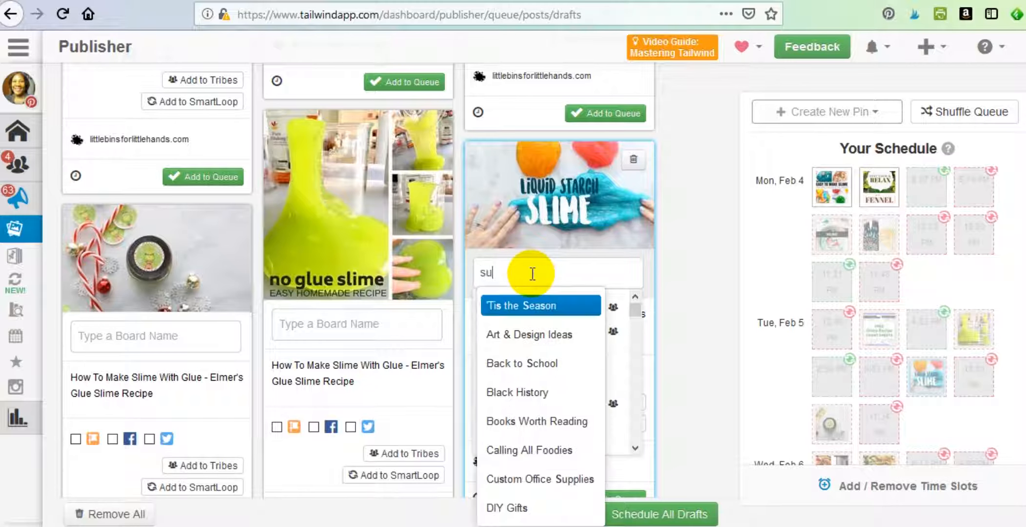
pyautogui.press('BackSpace')
pyautogui.write('tuf')
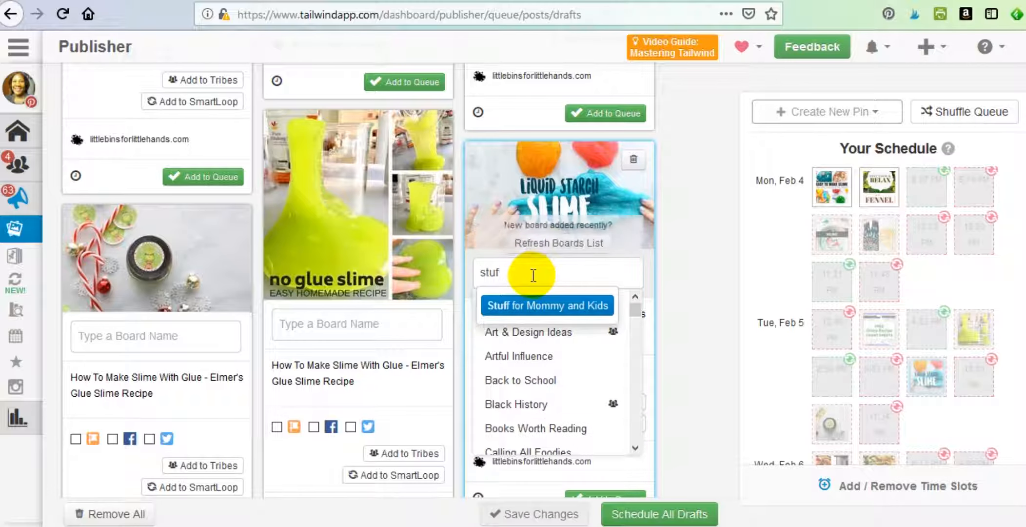
pyautogui.click(544, 305)
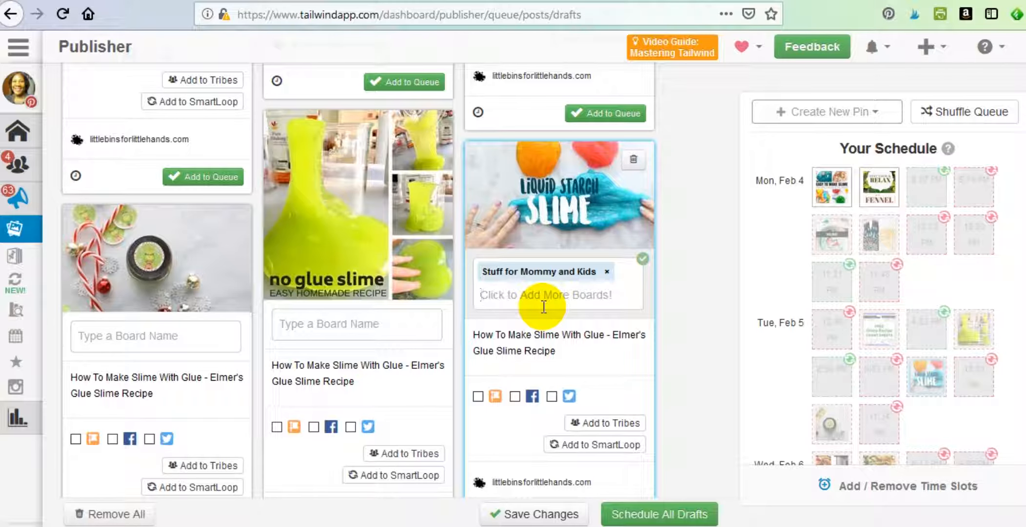
pyautogui.write('cute')
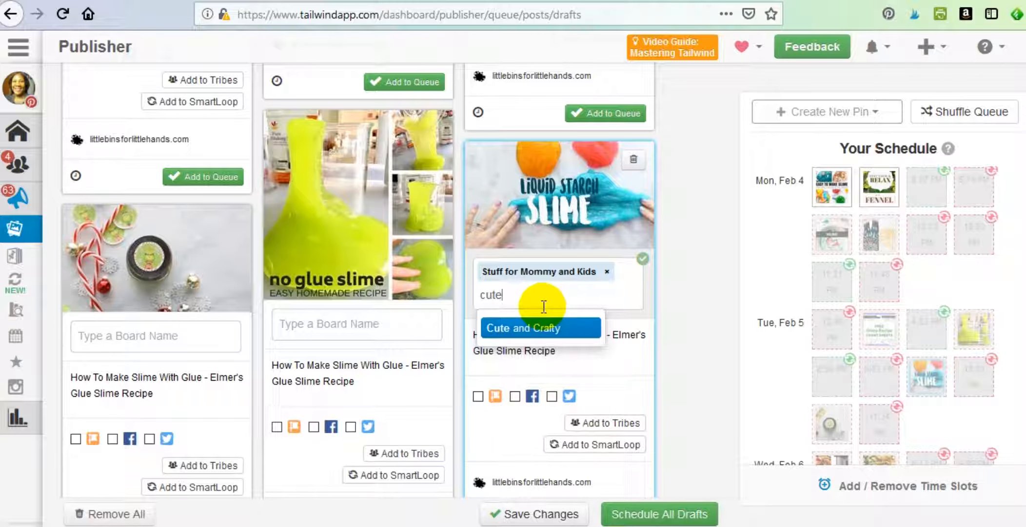
pyautogui.click(521, 327)
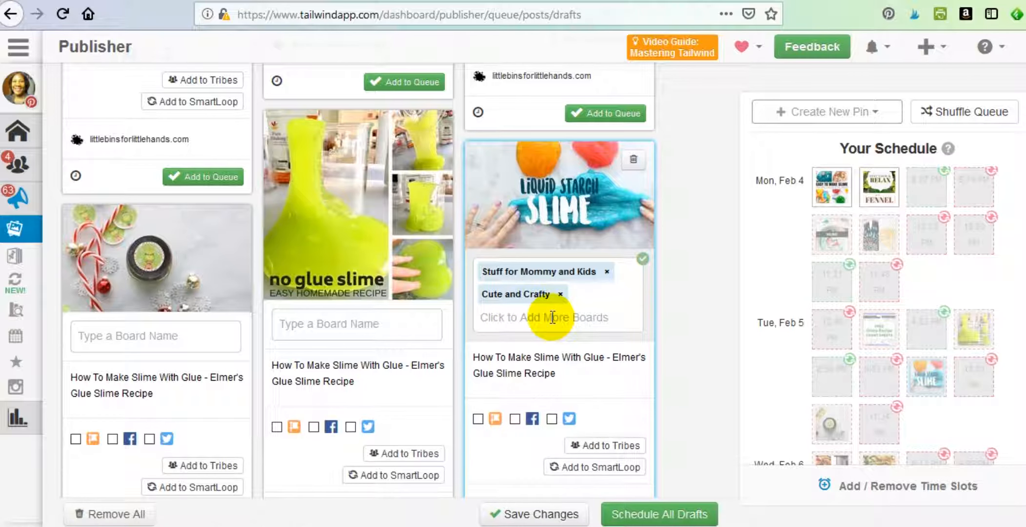
# Enlarge the Liquid Starch Slime pin's image and open the web page it links to.
pyautogui.scroll(2, 553, 317)
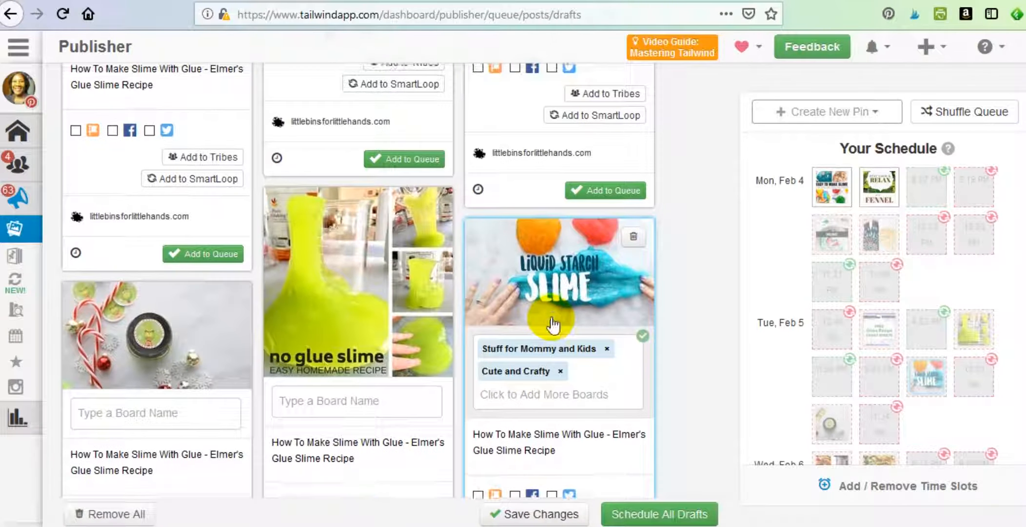
pyautogui.scroll(2, 552, 320)
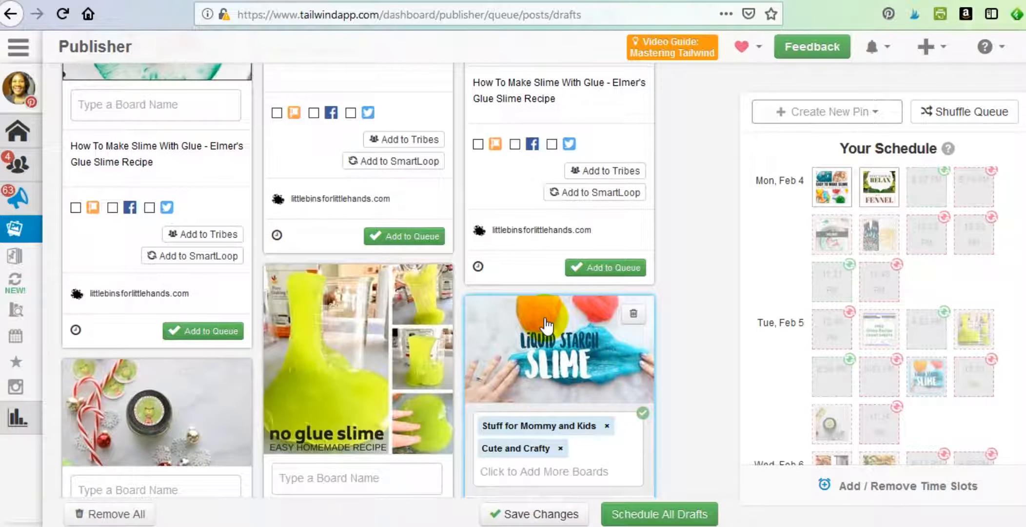
pyautogui.click(576, 371)
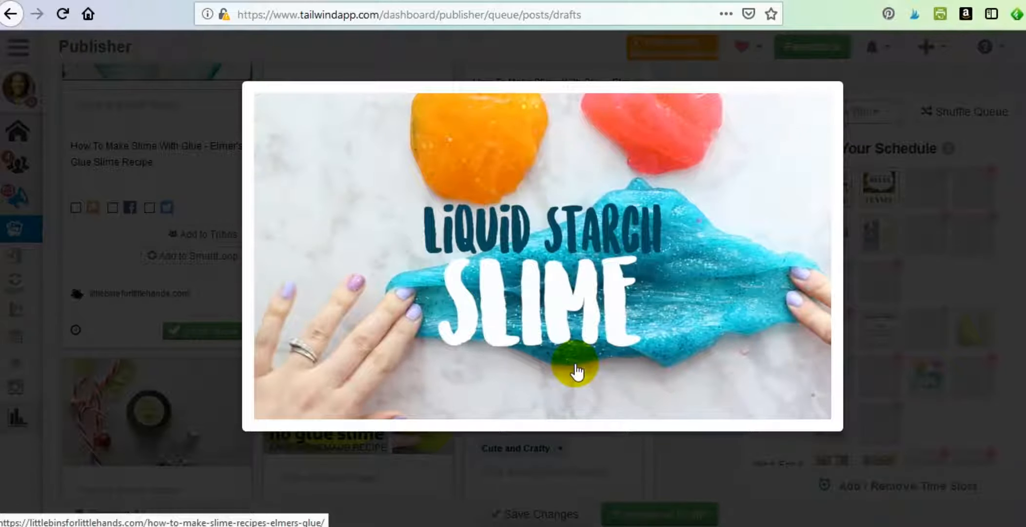
pyautogui.click(473, 261)
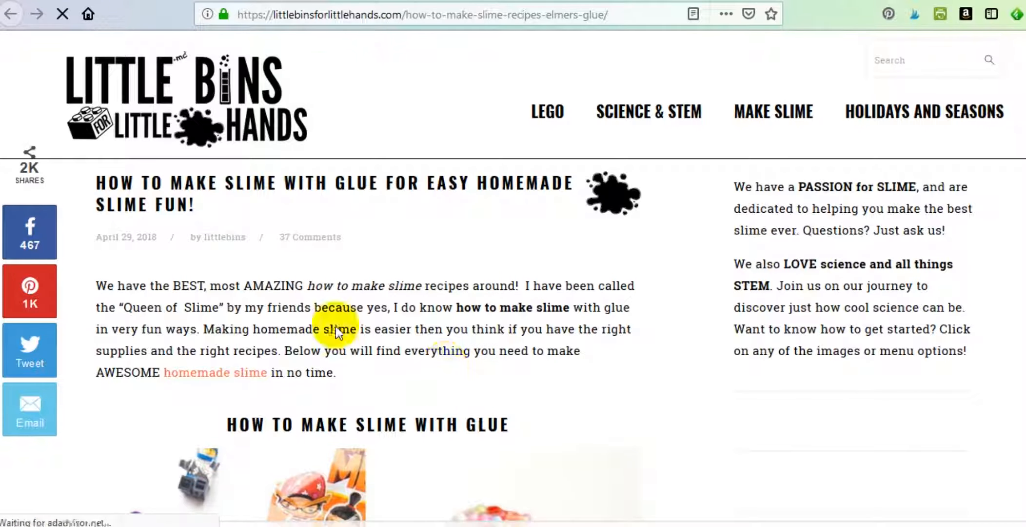
# Look through the linked slime recipe article for the content shown on the Liquid Starch Slime pin.
pyautogui.scroll(-5, 335, 323)
pyautogui.scroll(-8, 336, 325)
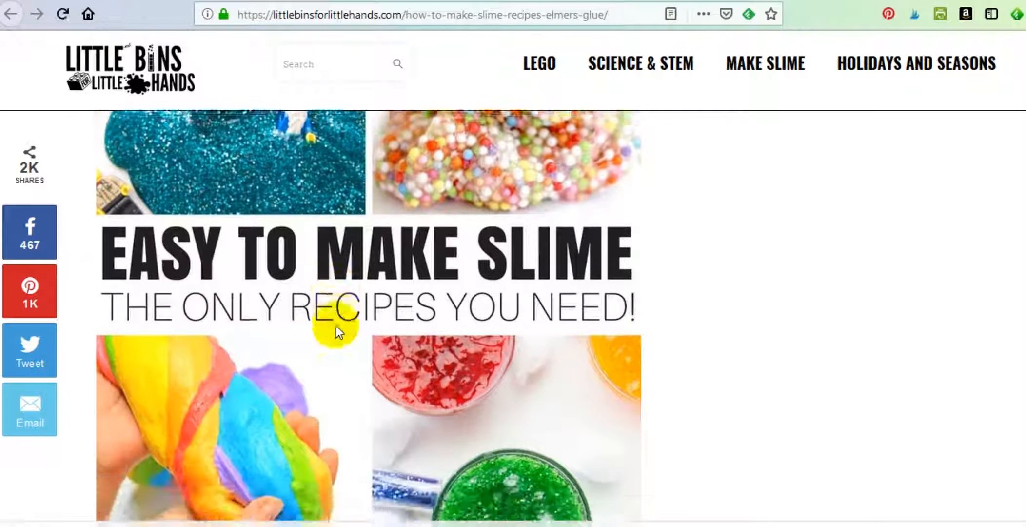
pyautogui.scroll(-8, 336, 325)
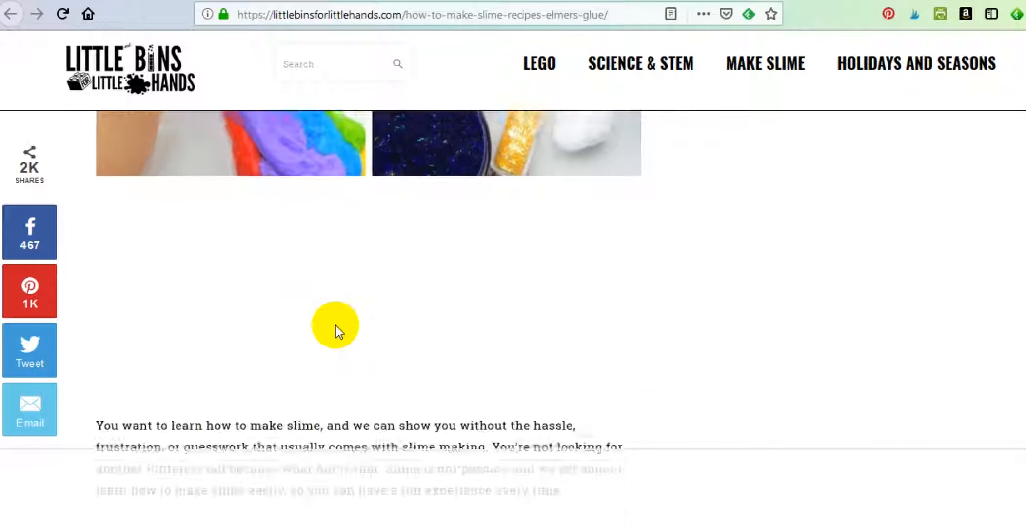
pyautogui.scroll(-12, 336, 326)
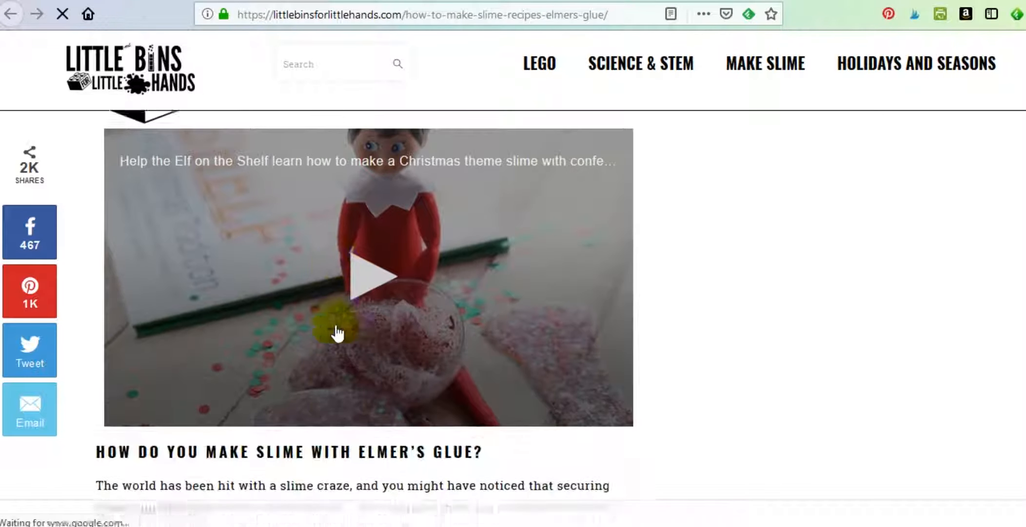
pyautogui.scroll(-9, 336, 331)
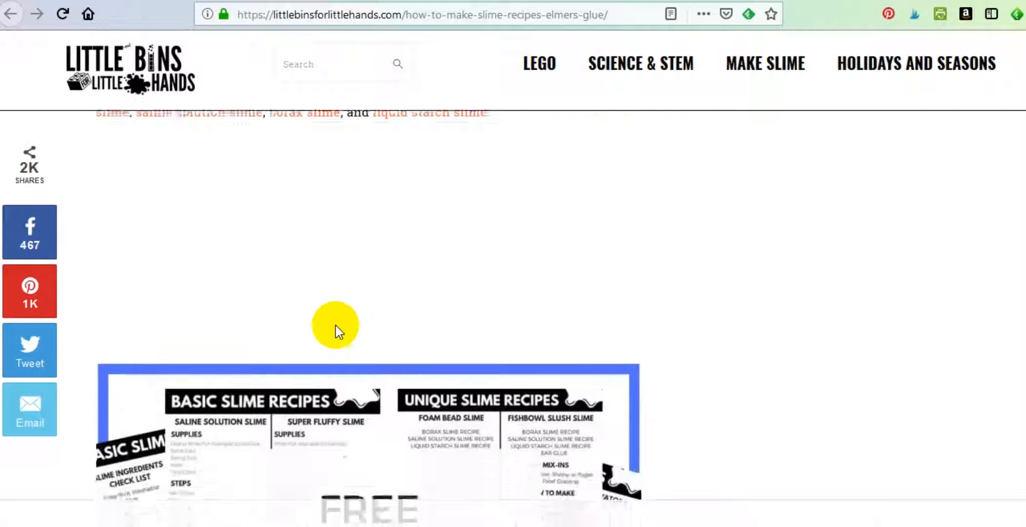
pyautogui.scroll(-9, 336, 331)
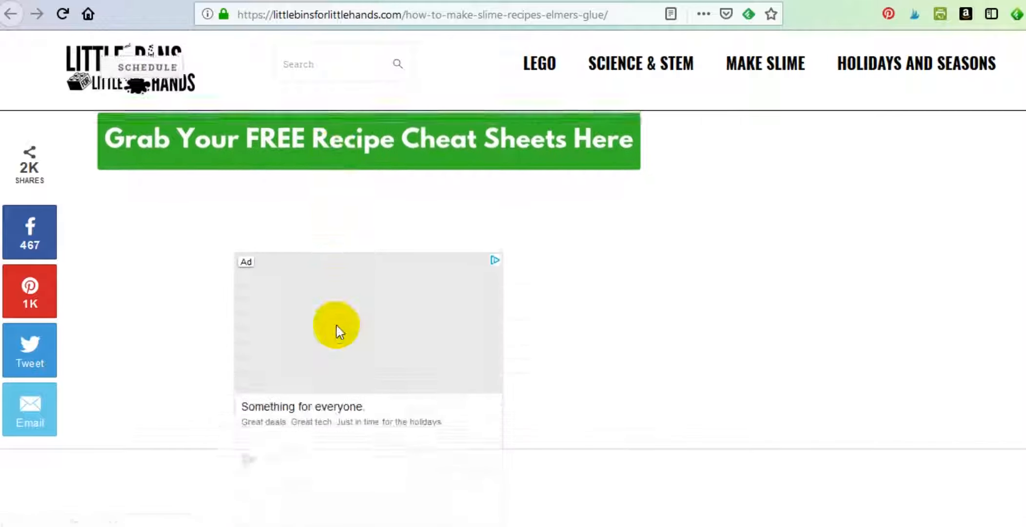
pyautogui.scroll(-10, 337, 331)
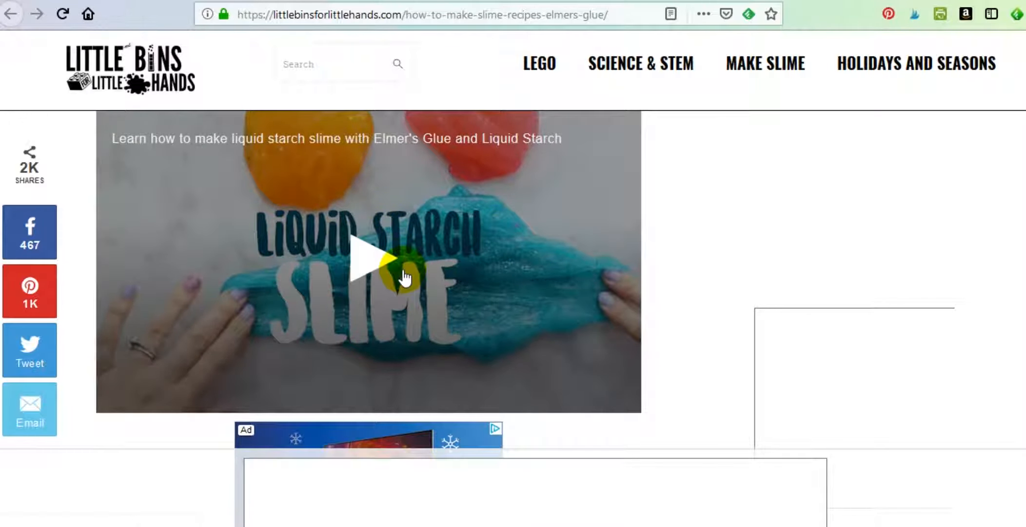
# Return from the slime article to the Tailwind drafts and close the enlarged Liquid Starch Slime image.
pyautogui.scroll(15, 404, 269)
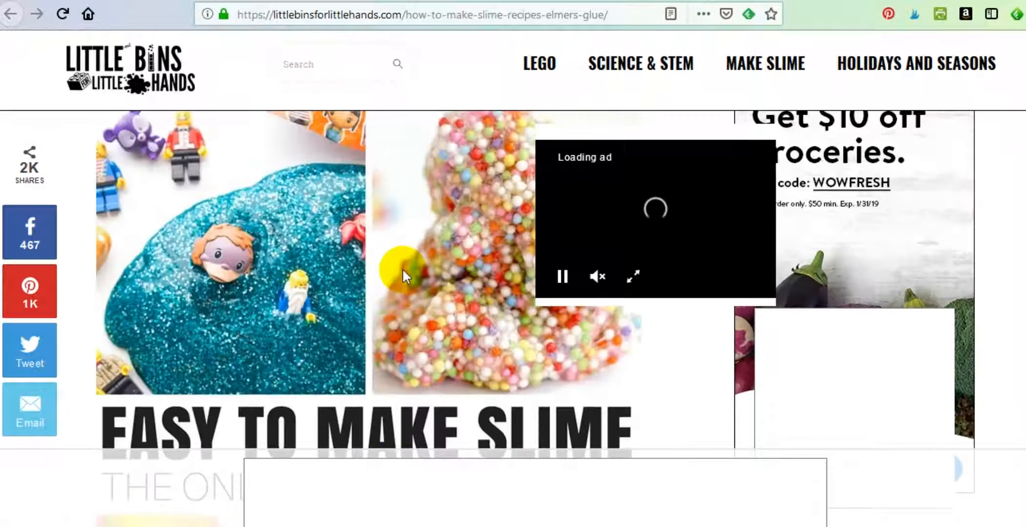
pyautogui.scroll(5, 402, 268)
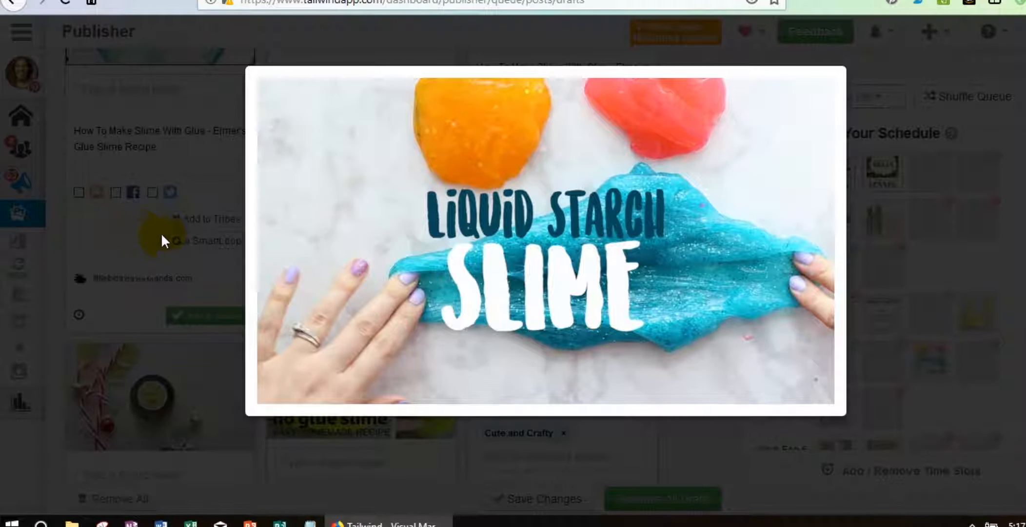
pyautogui.click(126, 239)
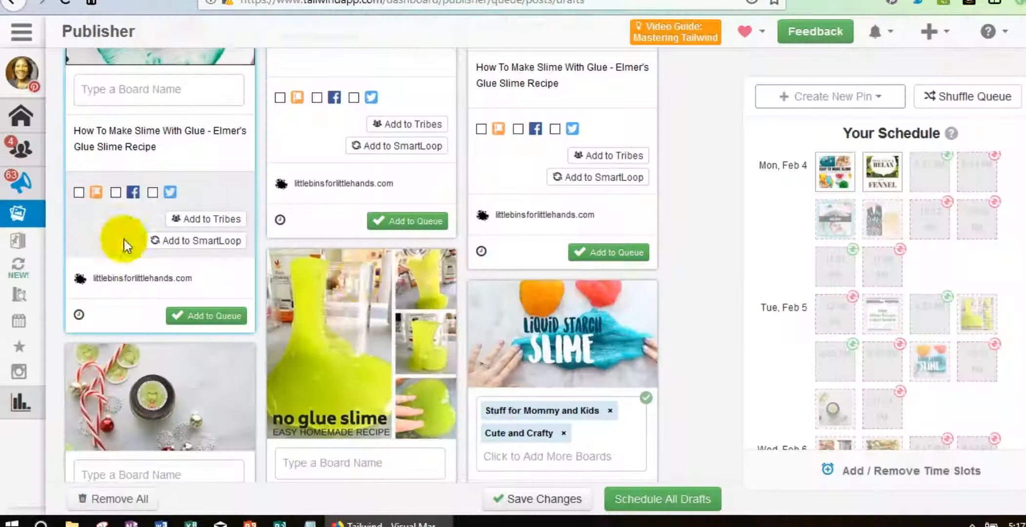
# Set the Liquid Starch Slime draft to publish to the Facebook Page and Twitter as well.
pyautogui.scroll(-3, 499, 331)
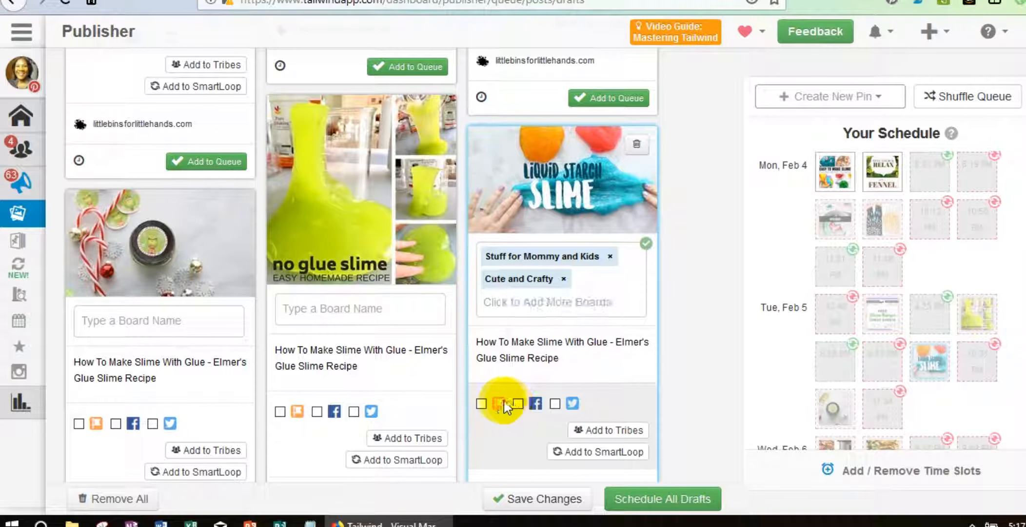
pyautogui.scroll(-2, 502, 405)
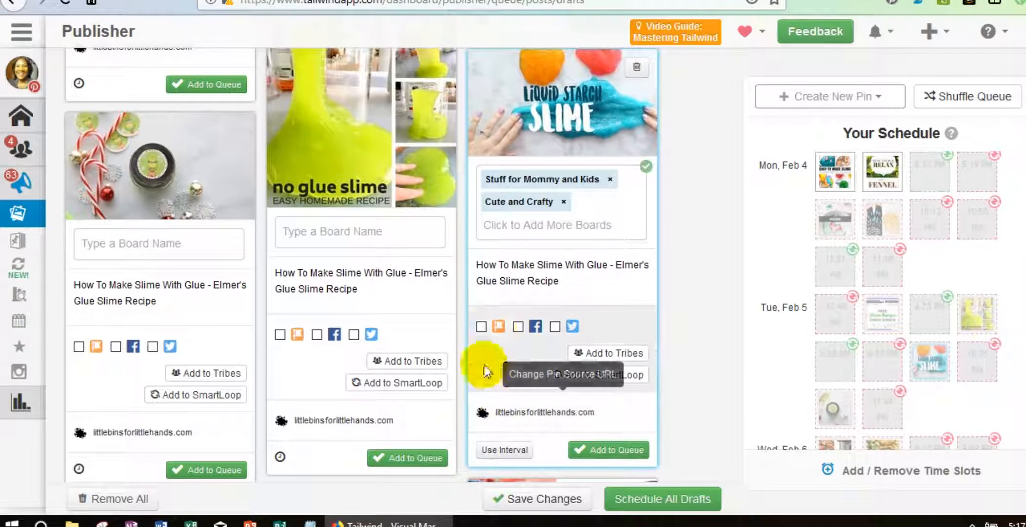
pyautogui.click(480, 327)
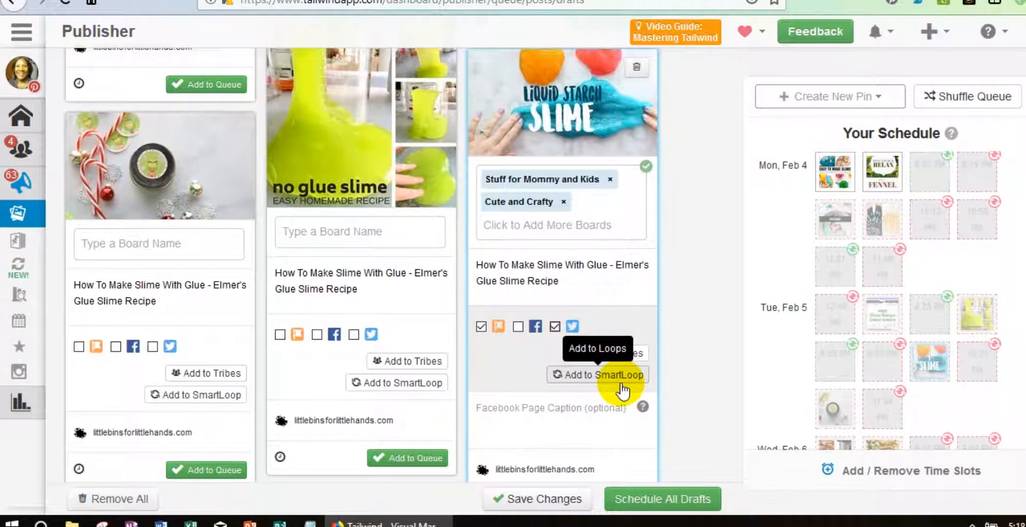
# Copy the Liquid Starch Slime pin's description into its optional Facebook Page caption.
pyautogui.scroll(-3, 623, 390)
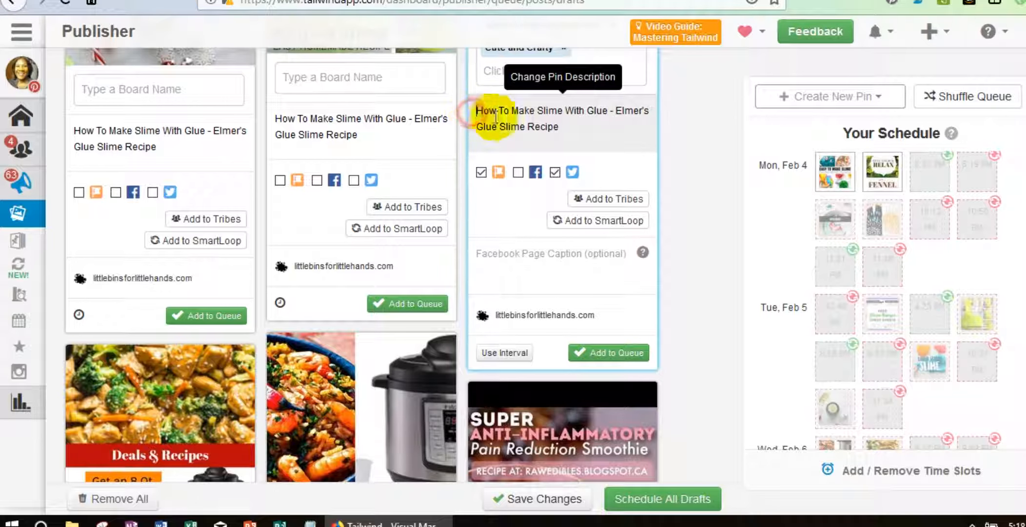
pyautogui.moveTo(488, 110); pyautogui.dragTo(576, 142)
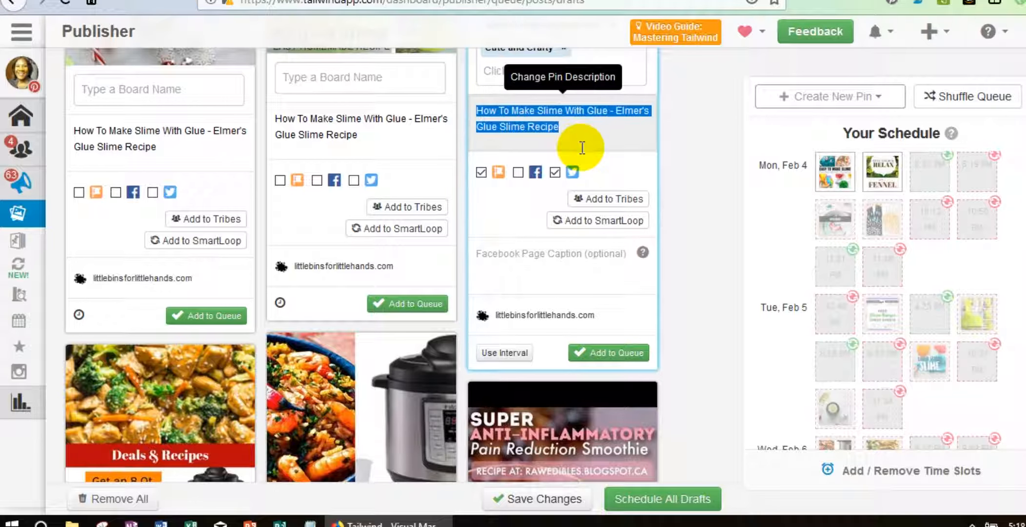
pyautogui.click(530, 262)
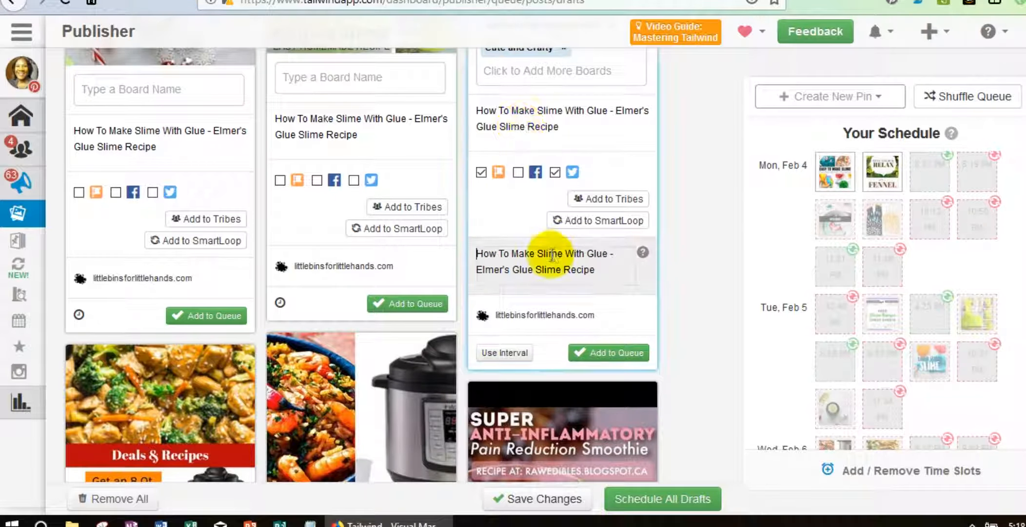
# Add the Liquid Starch Slime draft to the queue and check its slots in the schedule for Mon, Feb 4.
pyautogui.scroll(3, 532, 260)
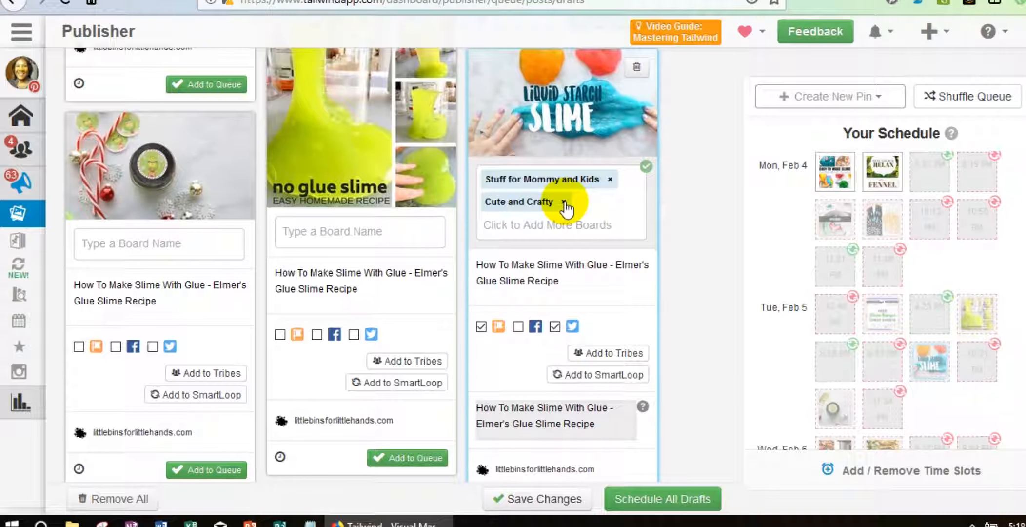
pyautogui.scroll(-4, 565, 205)
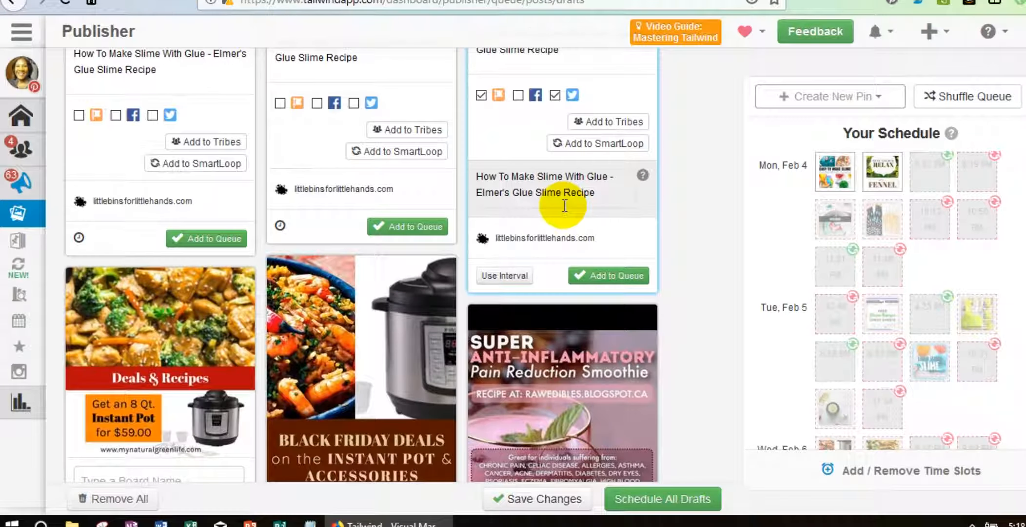
pyautogui.click(610, 277)
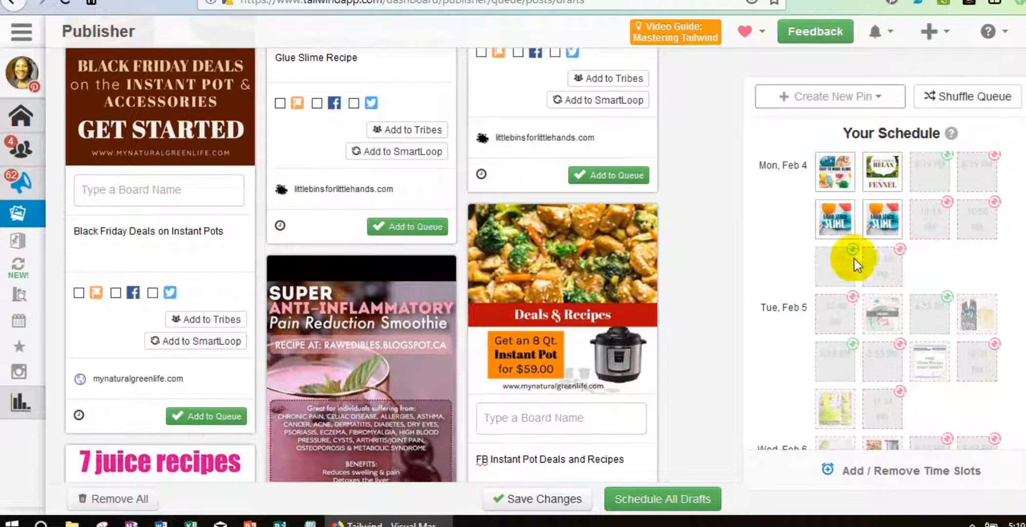
pyautogui.moveTo(824, 242)
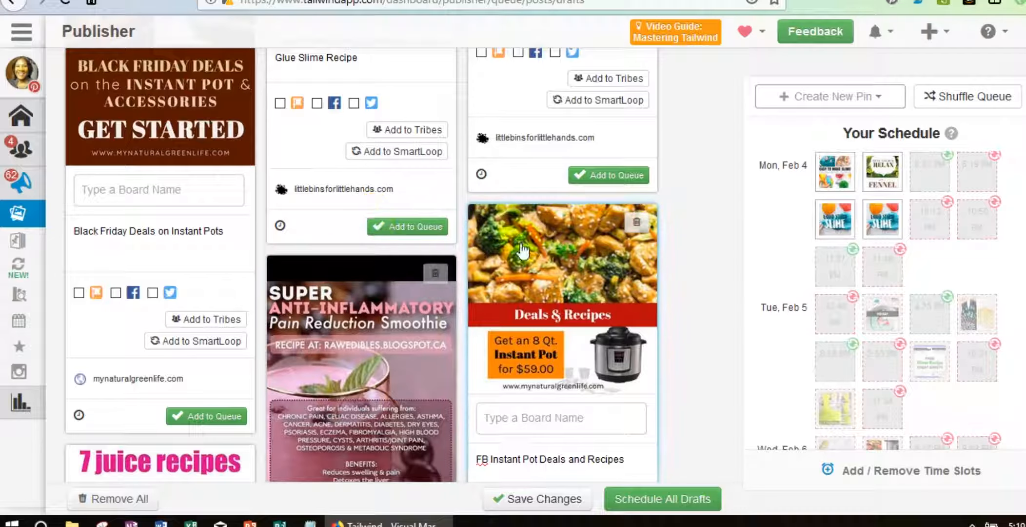
# Assign the "7 juice recipes for clear healthy skin" draft to the boards "Health and Fitness" and "Smoothies".
pyautogui.scroll(-3, 412, 248)
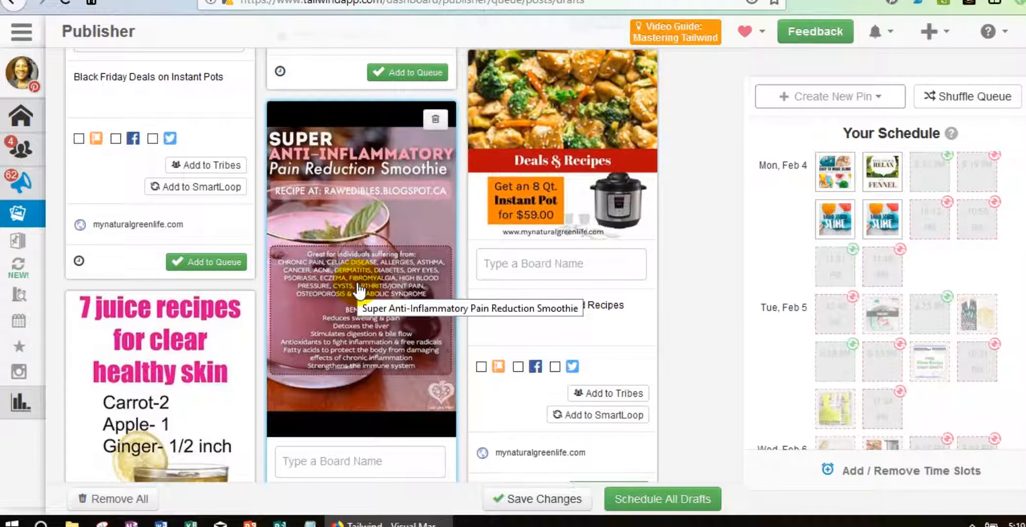
pyautogui.scroll(-5, 359, 291)
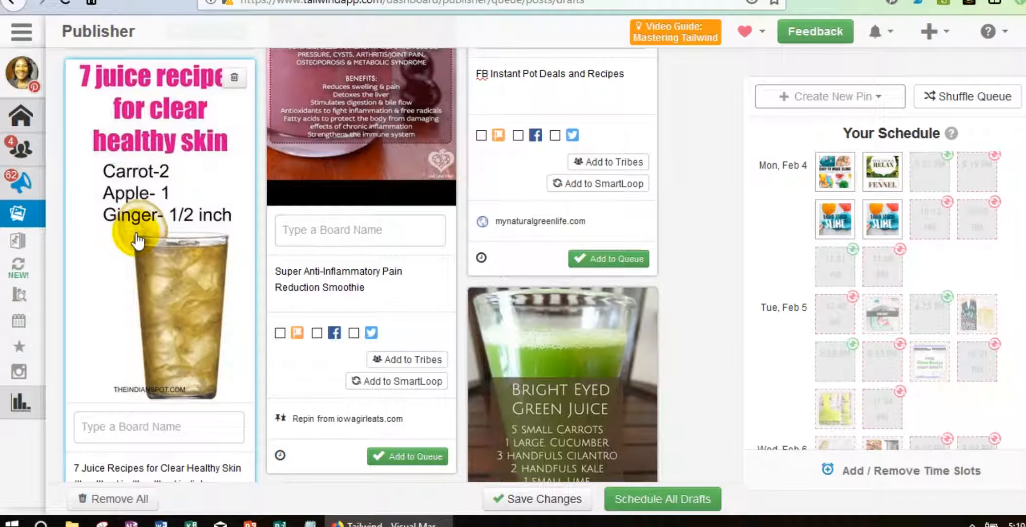
pyautogui.scroll(-3, 138, 239)
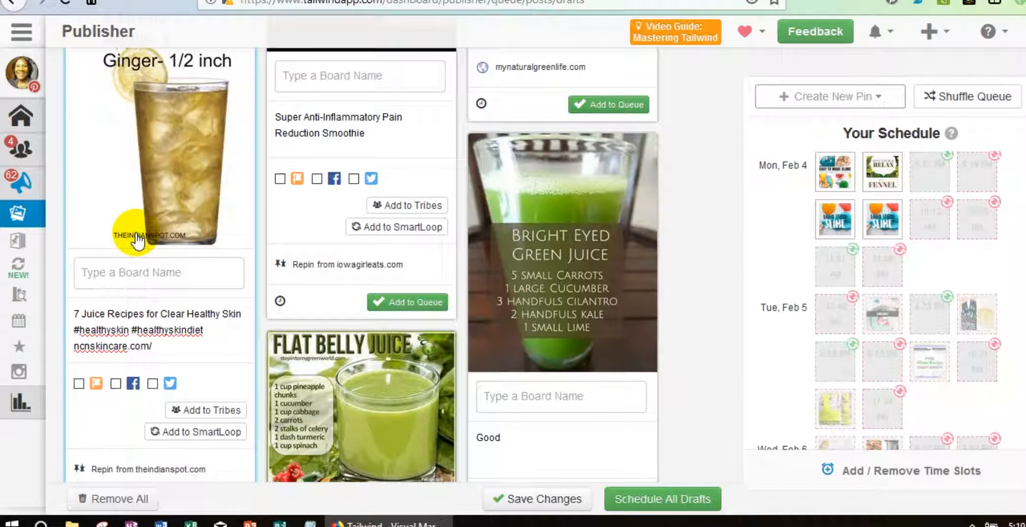
pyautogui.click(126, 269)
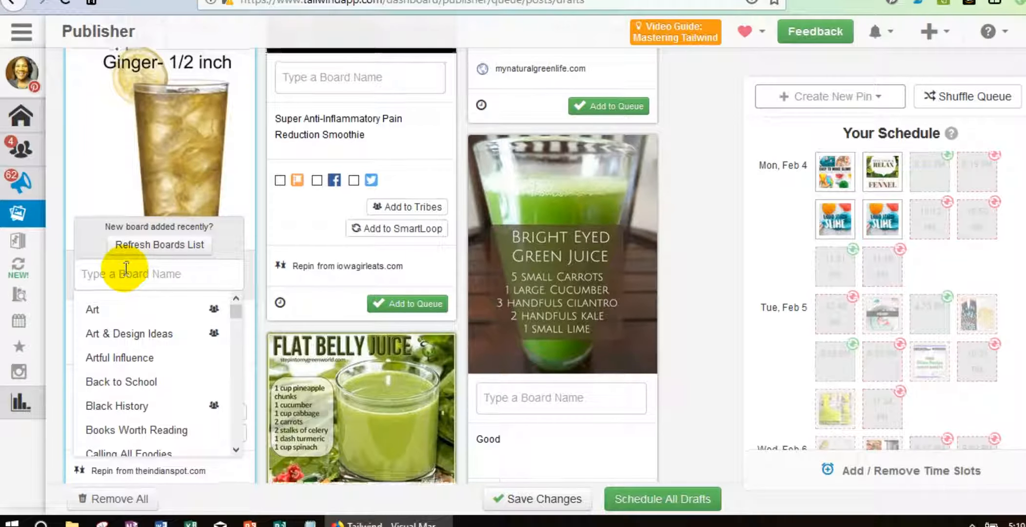
pyautogui.scroll(3, 127, 272)
pyautogui.scroll(-3, 126, 272)
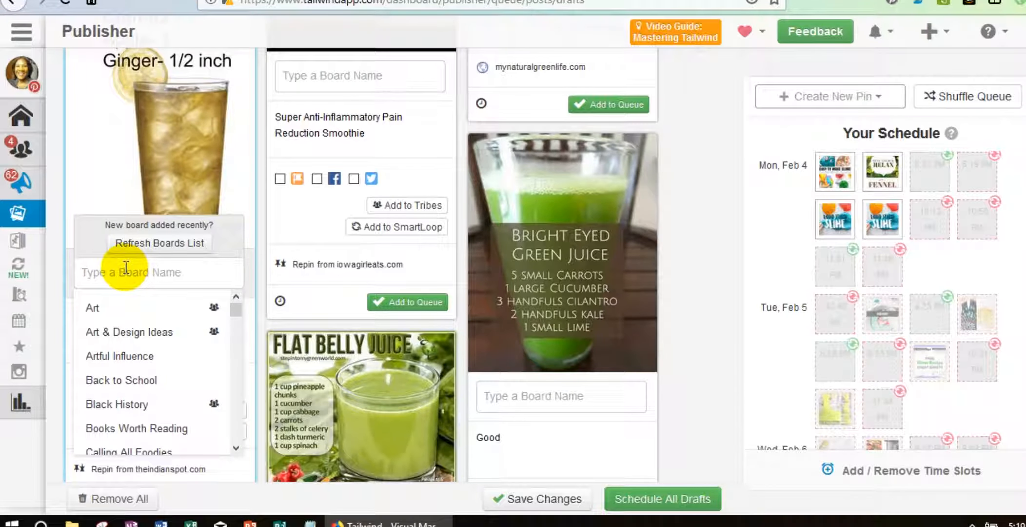
pyautogui.write('alt')
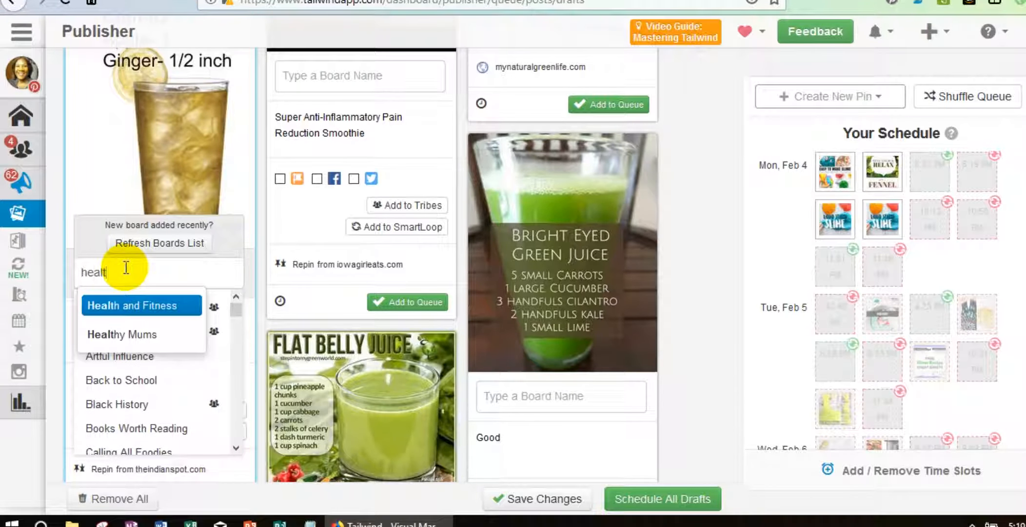
pyautogui.click(130, 305)
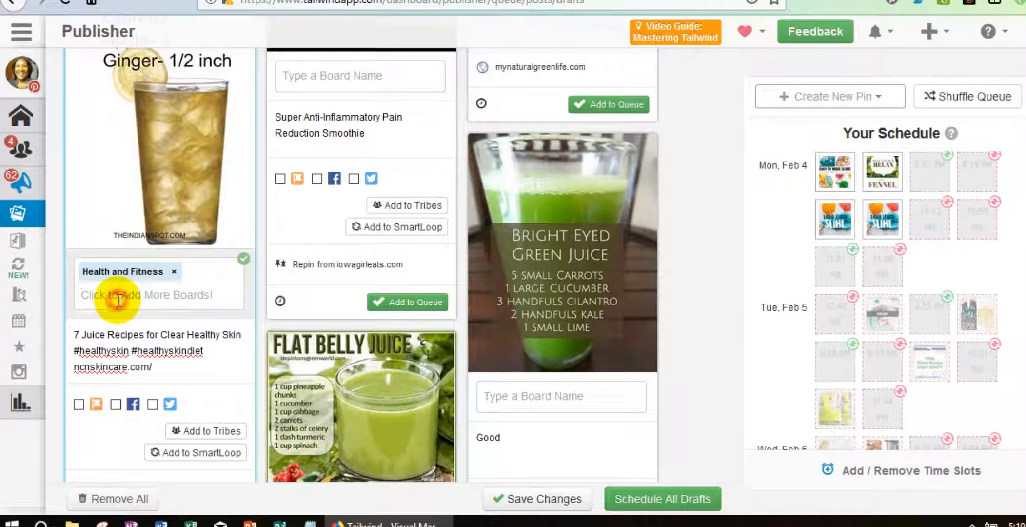
pyautogui.click(119, 297)
pyautogui.write('smoth')
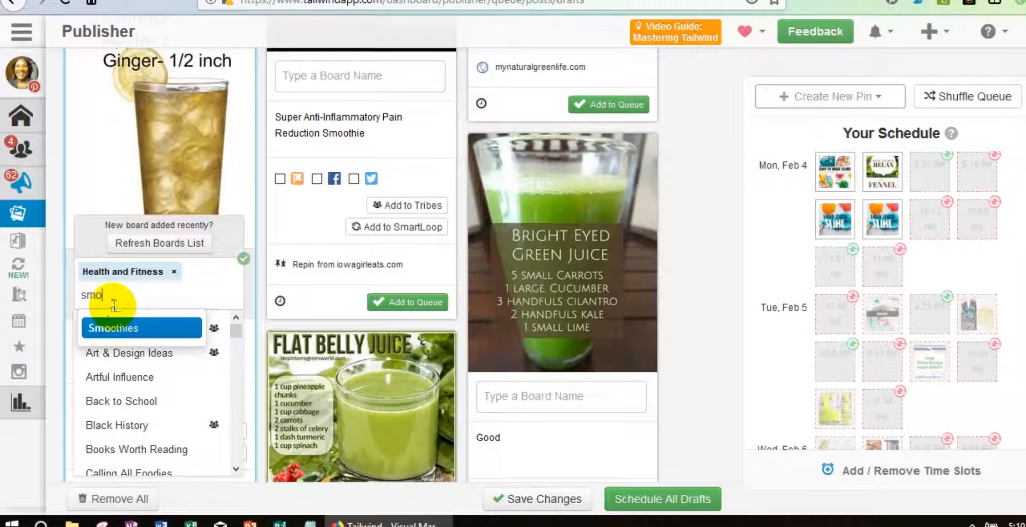
pyautogui.click(121, 327)
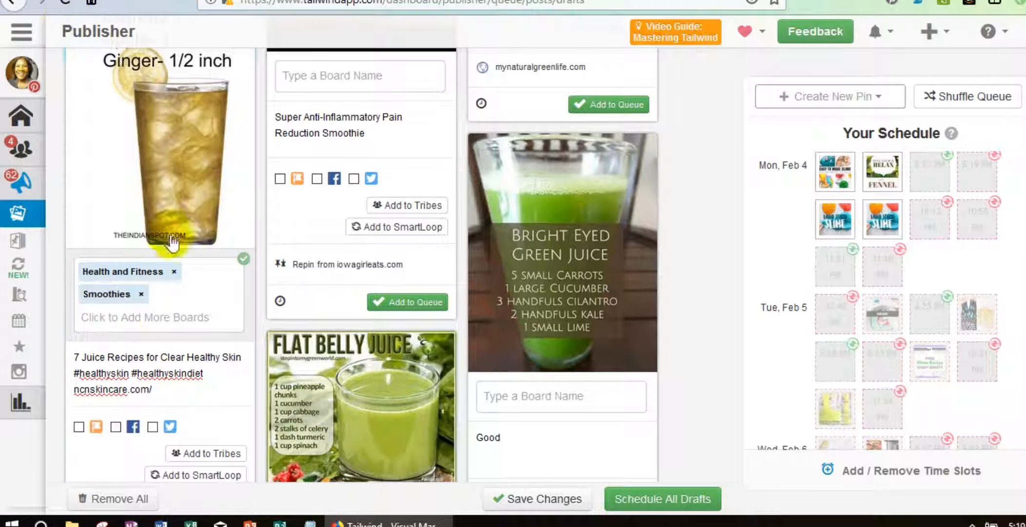
# Enlarge the 7 juice recipes pin's image and open the web page it links to.
pyautogui.click(146, 162)
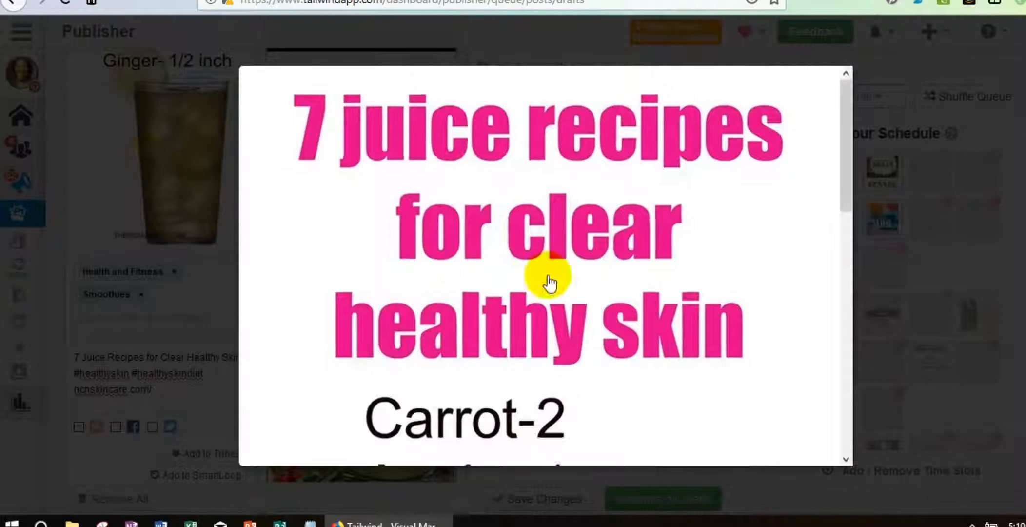
pyautogui.scroll(-2, 550, 282)
pyautogui.scroll(-10, 550, 281)
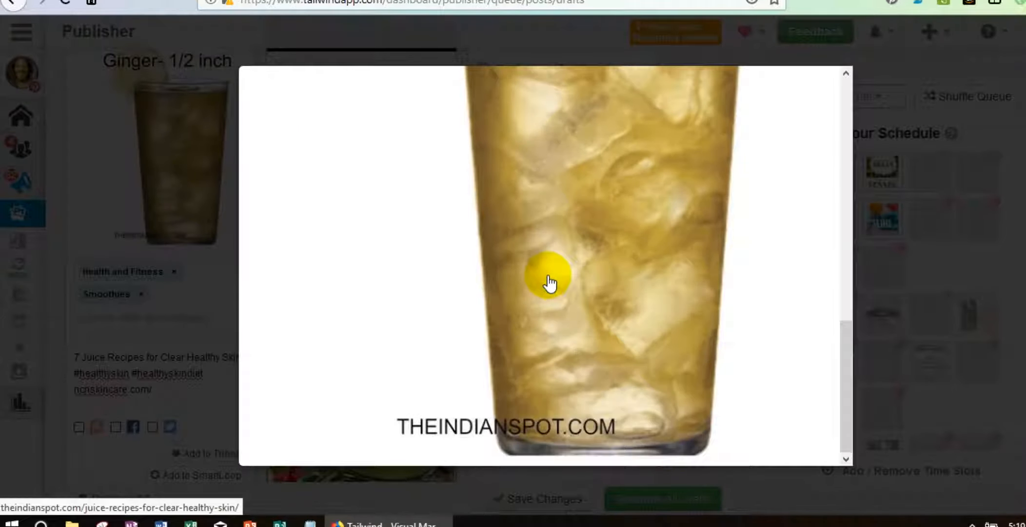
pyautogui.click(448, 236)
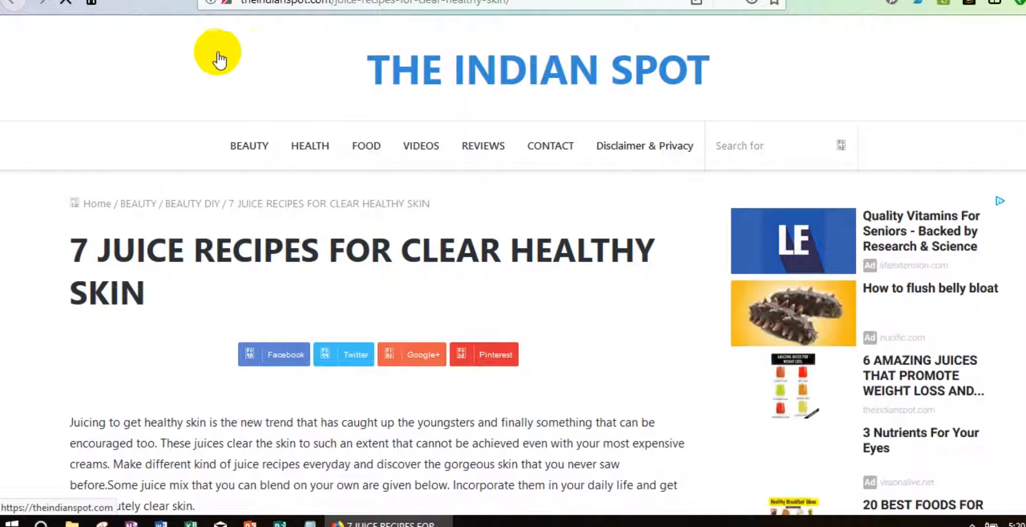
# Look through the linked juice article for the recipe shown on the pin, then return to Tailwind and close the enlarged image.
pyautogui.scroll(-3, 122, 271)
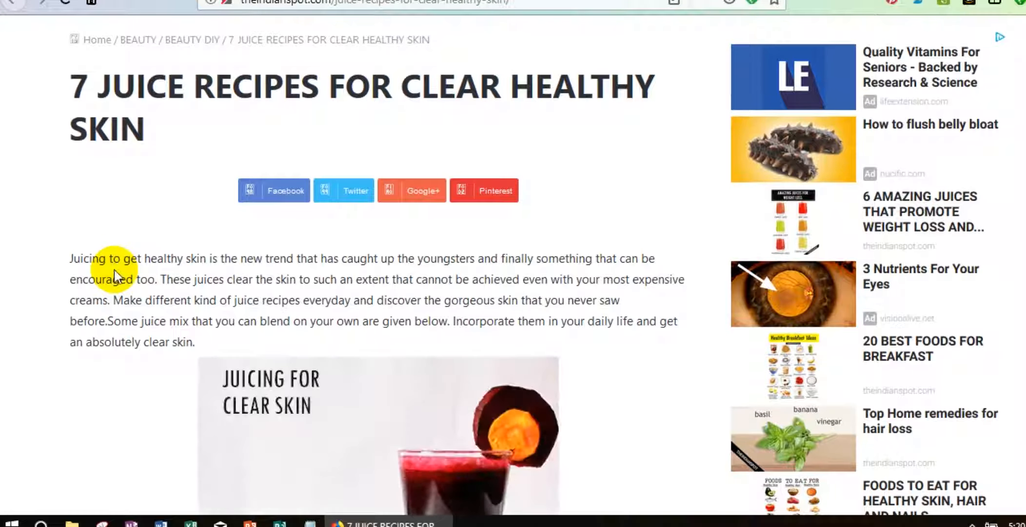
pyautogui.scroll(-12, 115, 272)
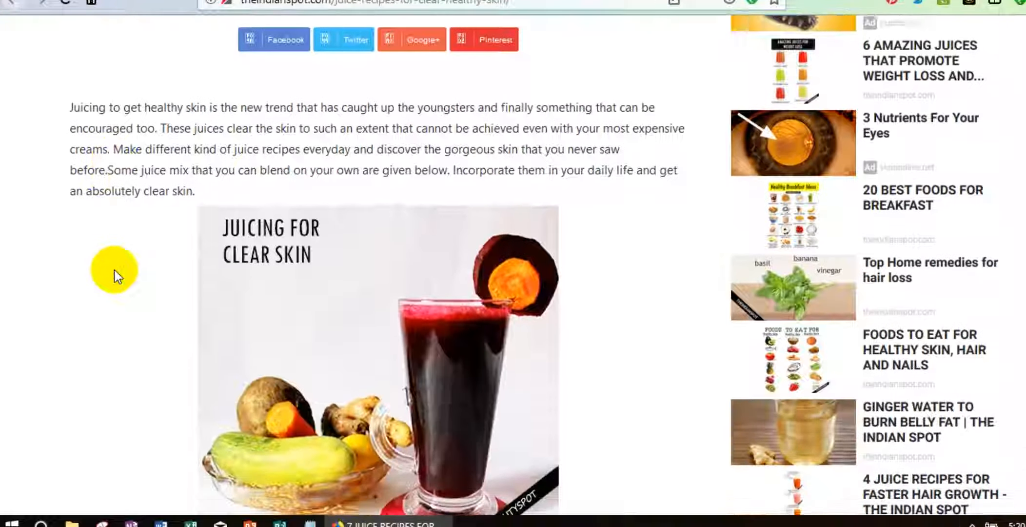
pyautogui.scroll(-16, 116, 273)
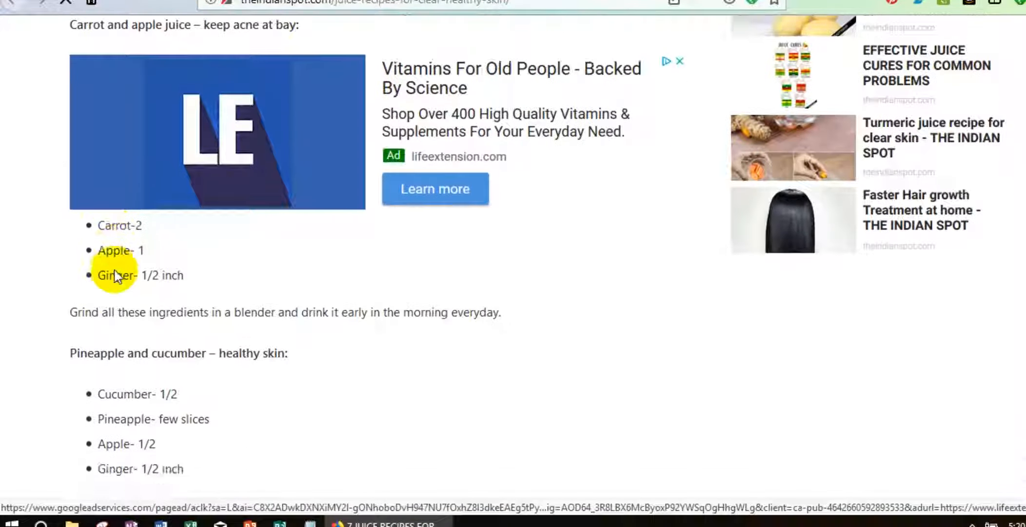
pyautogui.scroll(-17, 115, 270)
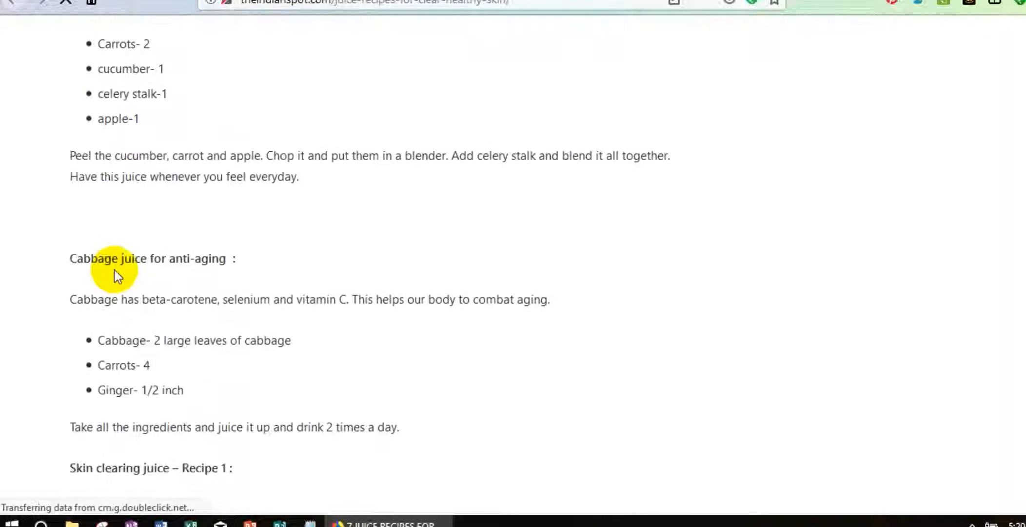
pyautogui.scroll(20, 116, 269)
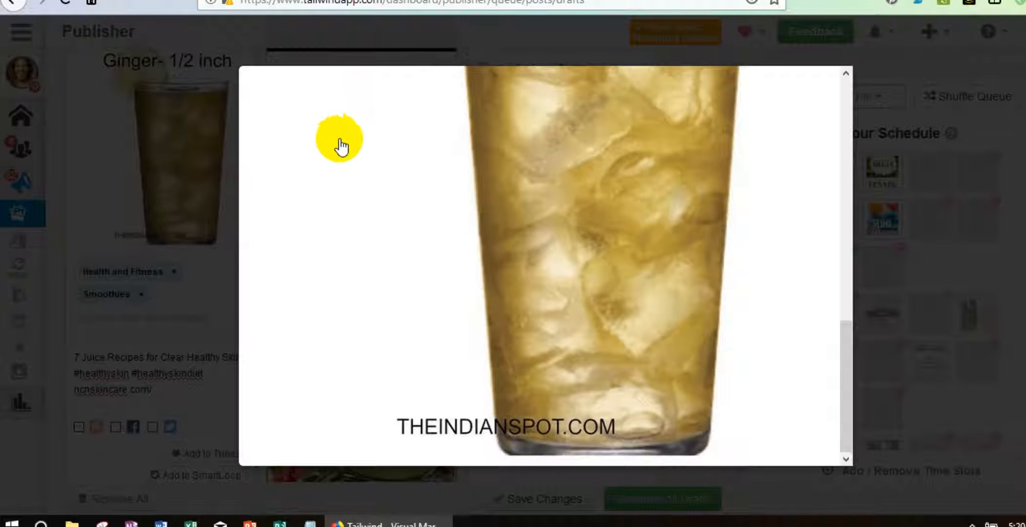
pyautogui.click(121, 225)
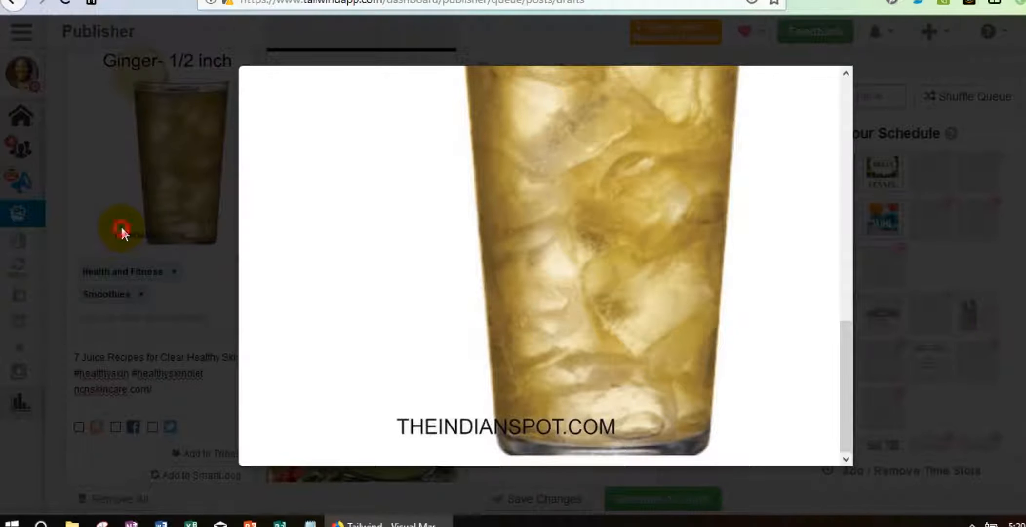
# Set the 7 juice recipes draft to publish to the Facebook Page as well.
pyautogui.scroll(5, 143, 311)
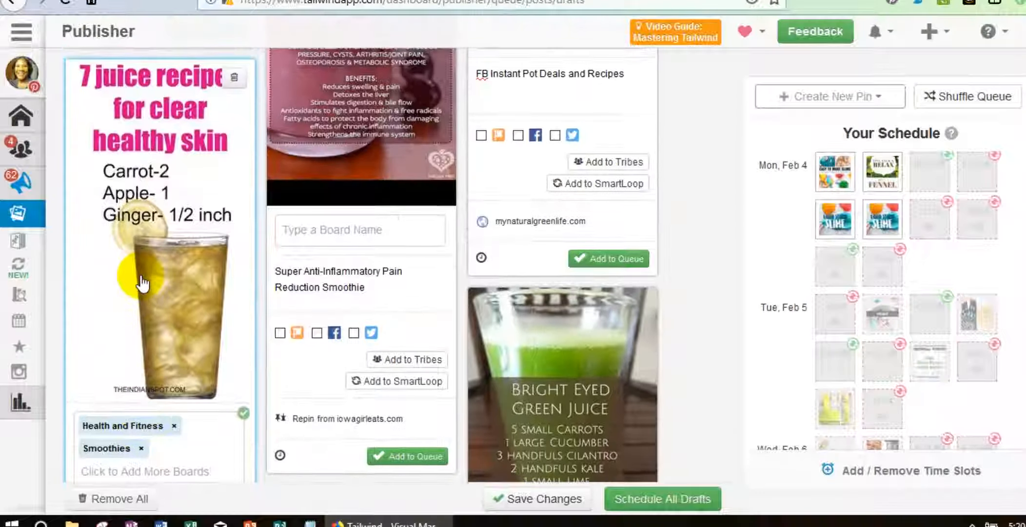
pyautogui.scroll(-6, 142, 282)
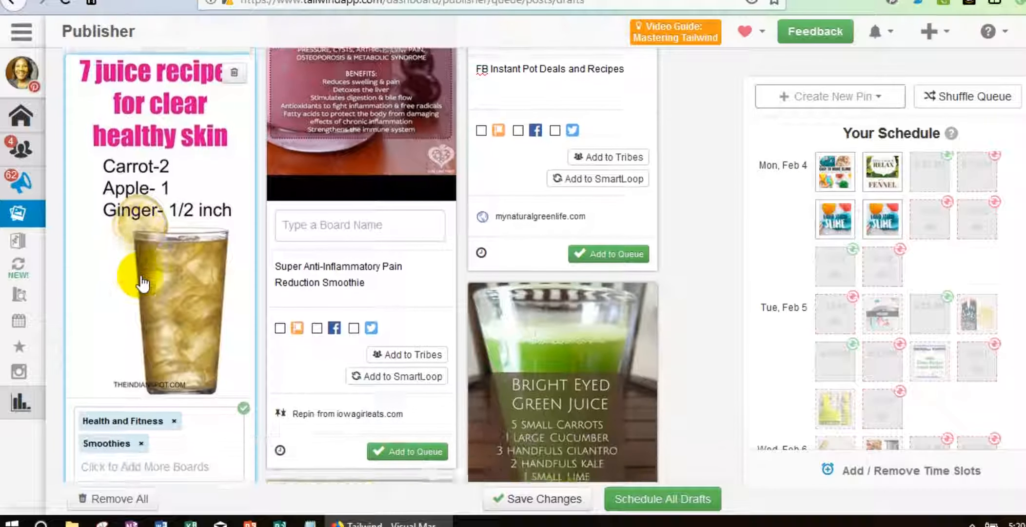
pyautogui.scroll(-2, 143, 282)
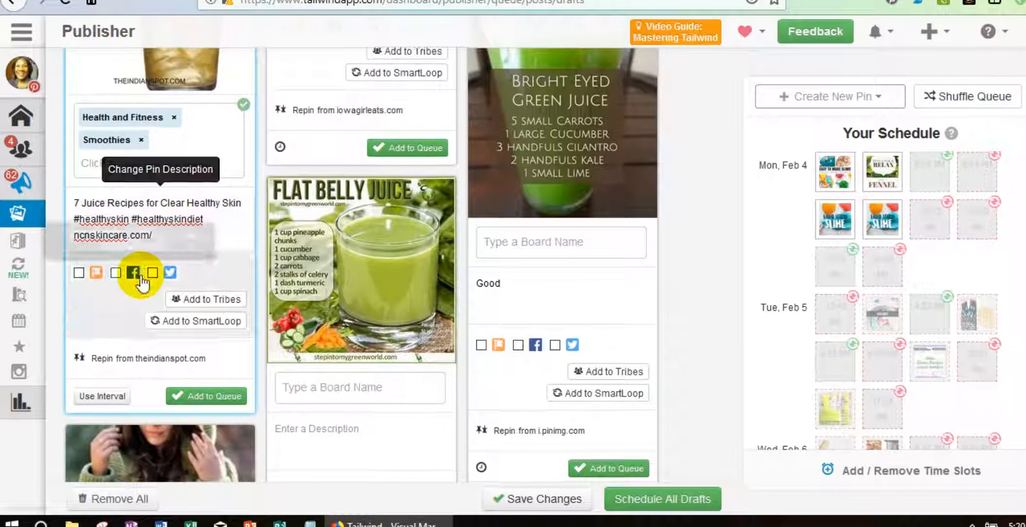
pyautogui.click(78, 273)
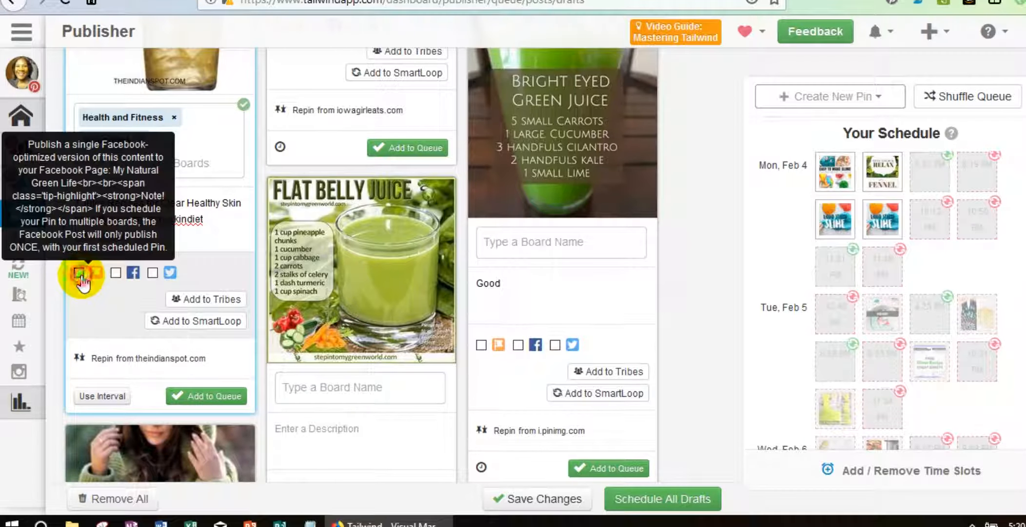
# Set the 7 juice recipes draft to publish to Twitter as well and try to add it to the queue.
pyautogui.click(153, 273)
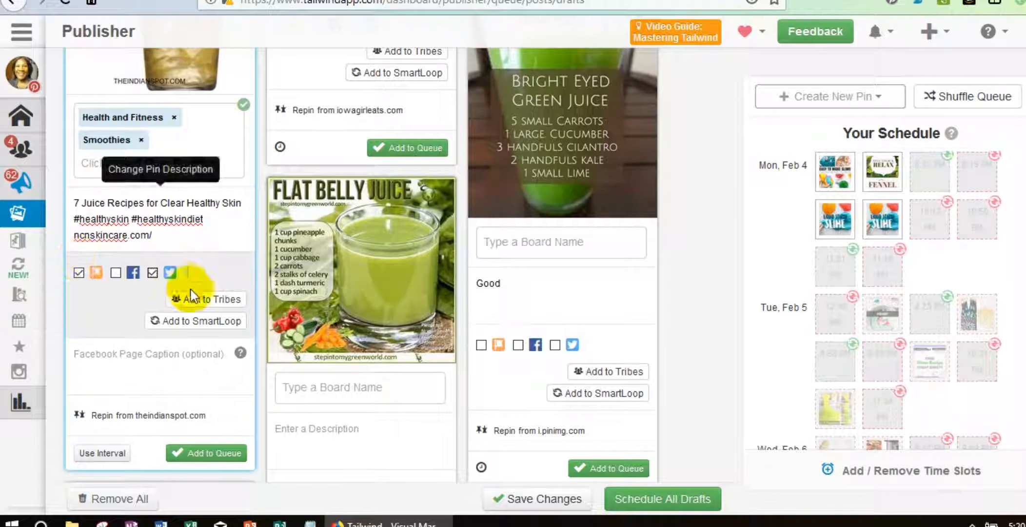
pyautogui.scroll(-1, 139, 368)
pyautogui.scroll(-2, 139, 368)
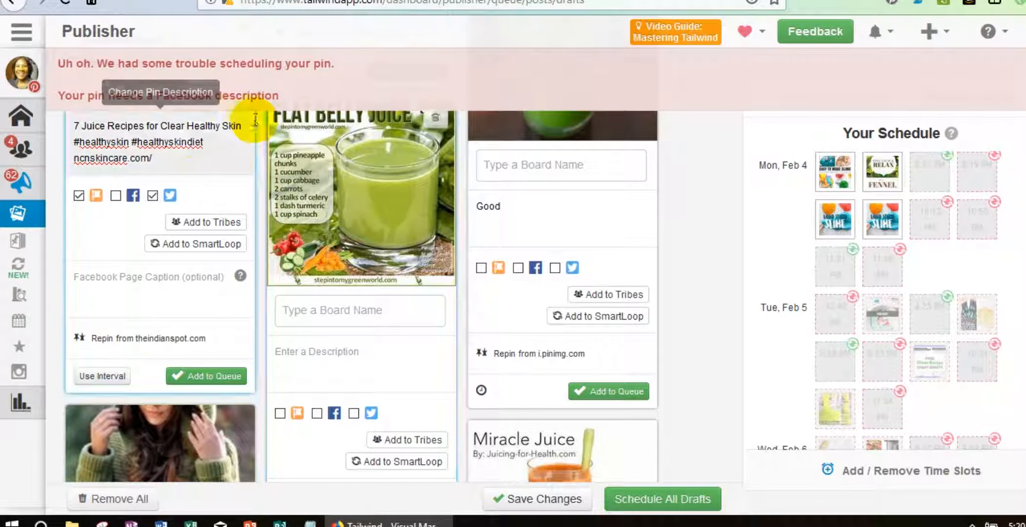
# Copy the 7 juice recipes draft's pin description, including hashtags, into its Facebook Page caption.
pyautogui.scroll(3, 134, 263)
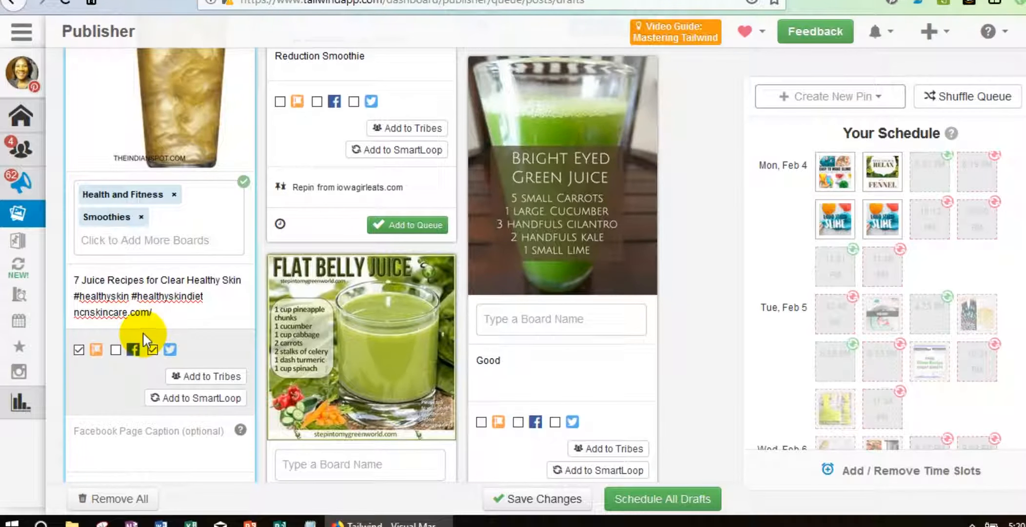
pyautogui.moveTo(157, 312); pyautogui.dragTo(64, 275)
pyautogui.hotkey('ctrl', 'c')
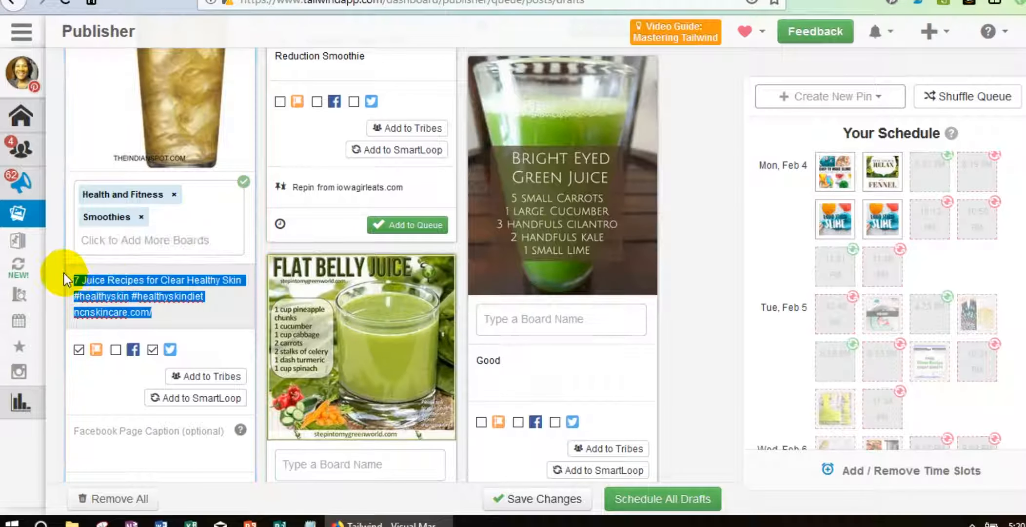
pyautogui.click(110, 435)
pyautogui.hotkey('ctrl', 'v')
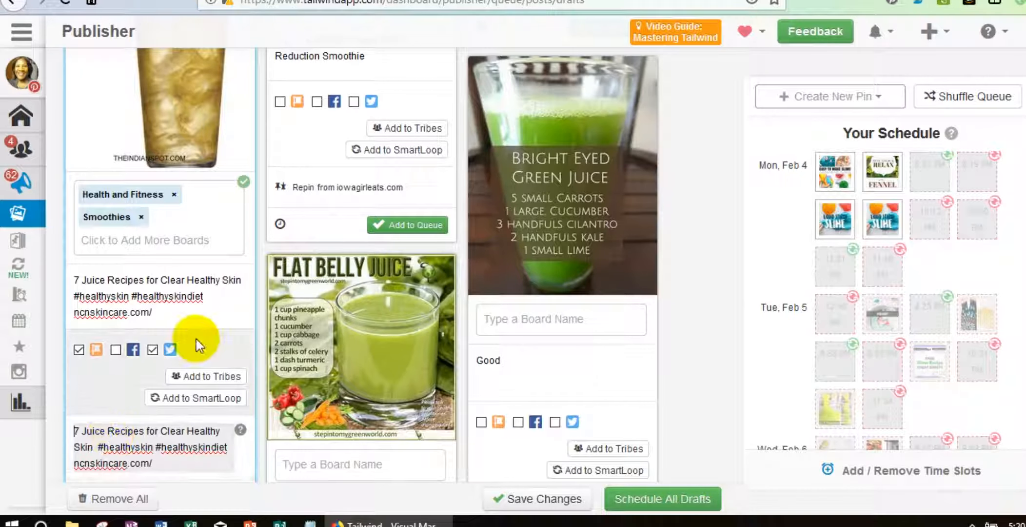
# Compare the 7 juice recipes draft's image, description and Facebook caption with the Bright Eyed Green Juice draft's image and description.
pyautogui.scroll(-3, 196, 339)
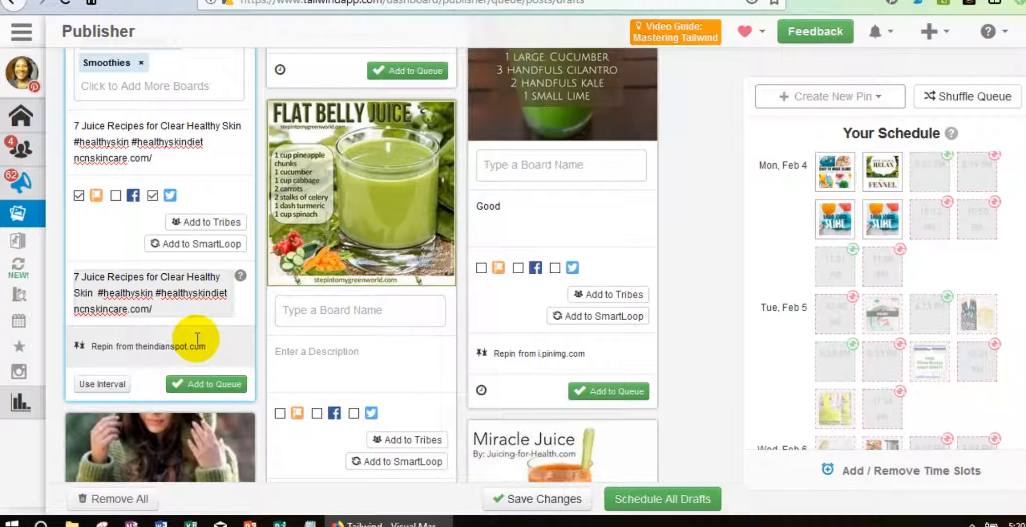
pyautogui.scroll(3, 197, 338)
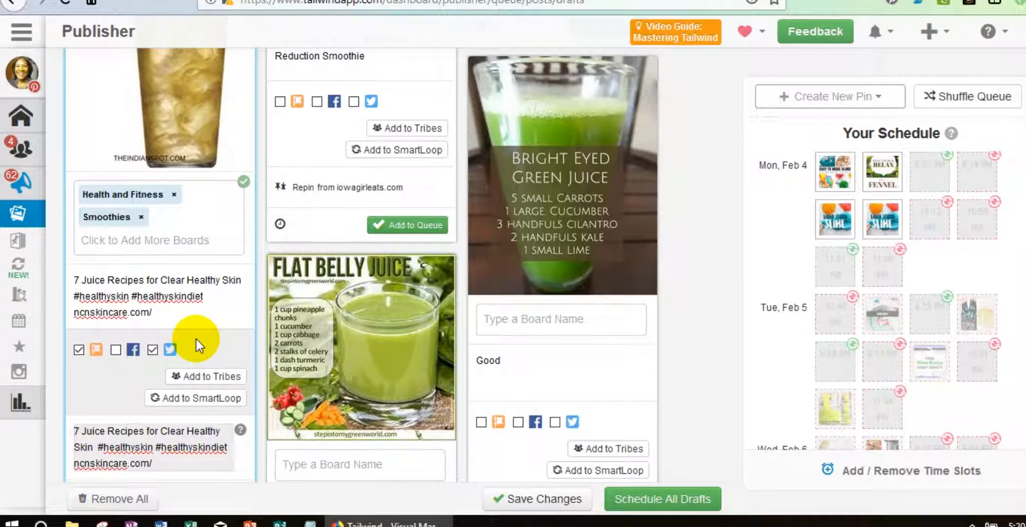
pyautogui.scroll(5, 196, 340)
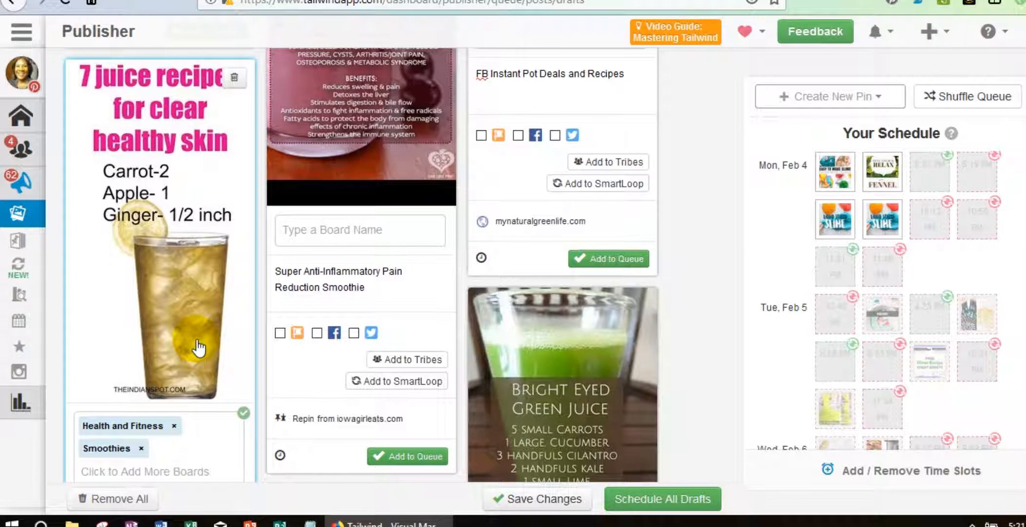
pyautogui.scroll(-3, 198, 348)
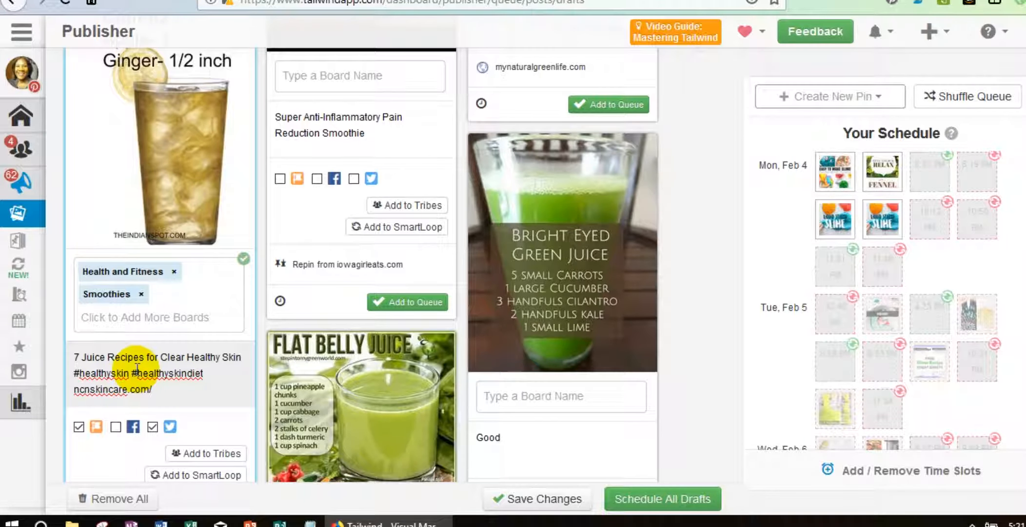
pyautogui.scroll(-3, 137, 369)
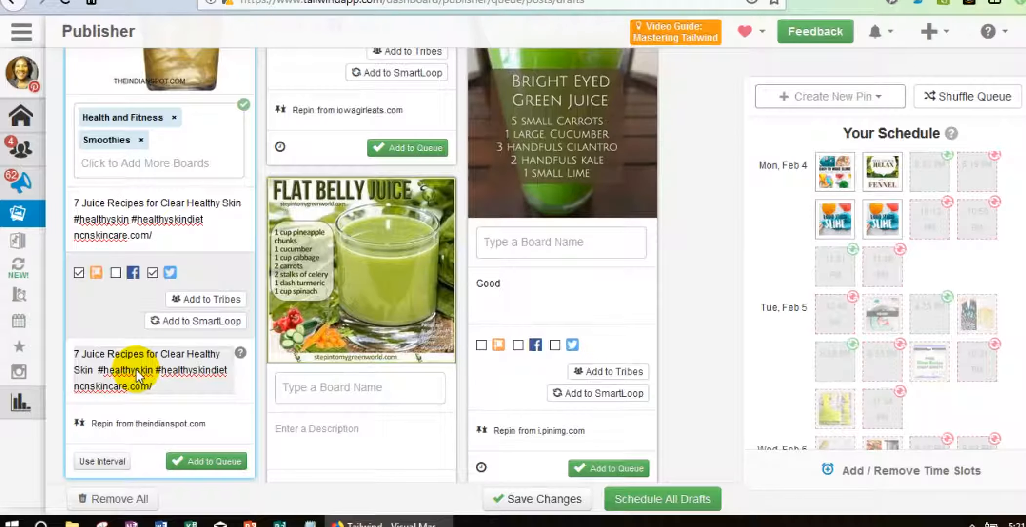
pyautogui.click(137, 369)
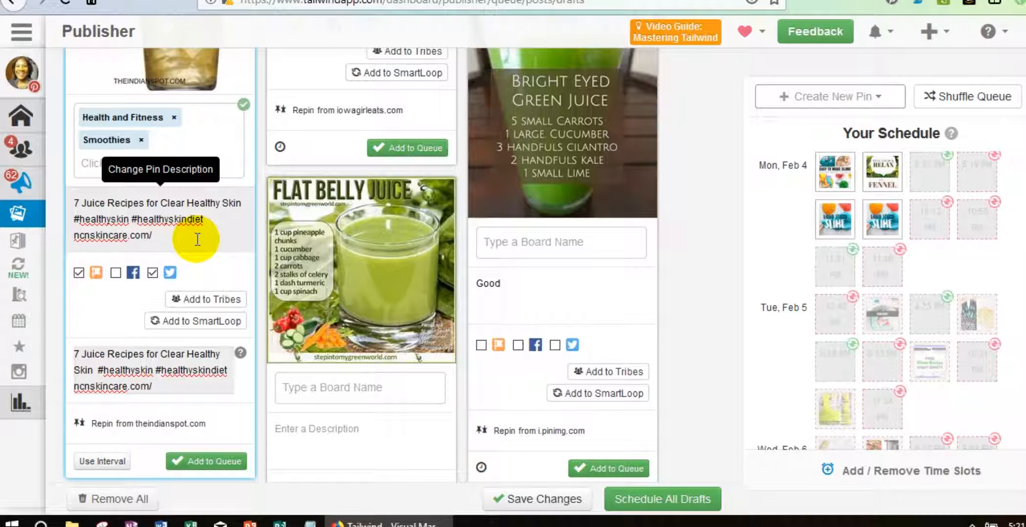
pyautogui.scroll(-2, 198, 239)
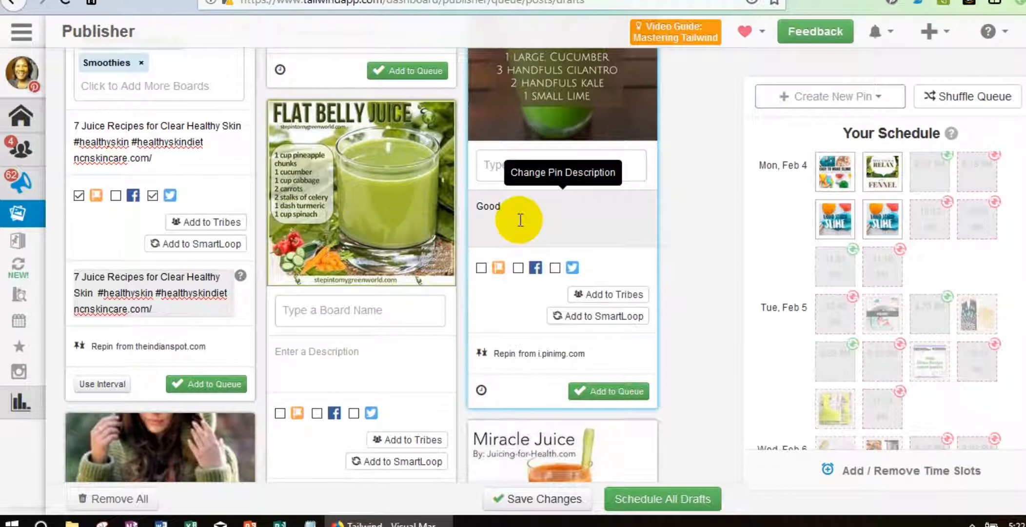
pyautogui.scroll(2, 520, 220)
pyautogui.scroll(-2, 520, 222)
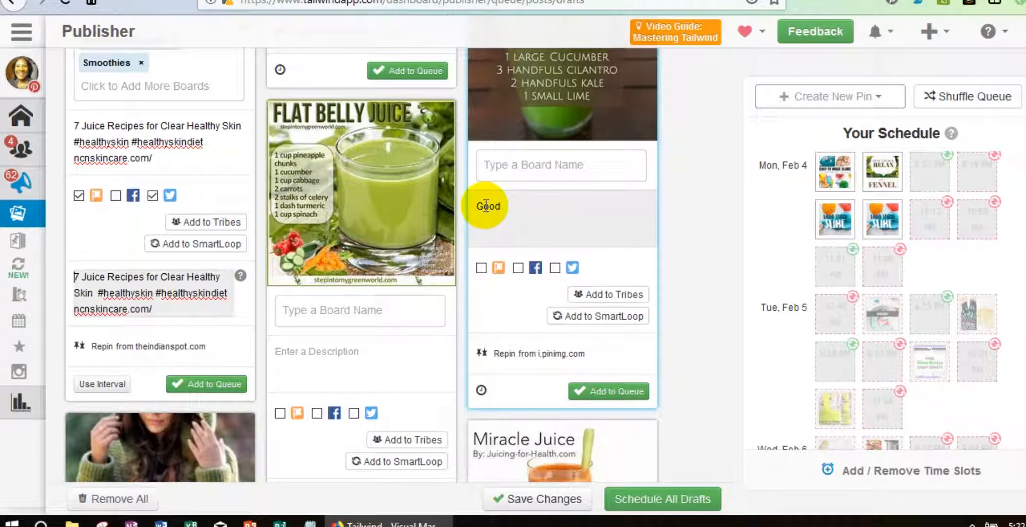
pyautogui.scroll(6, 536, 228)
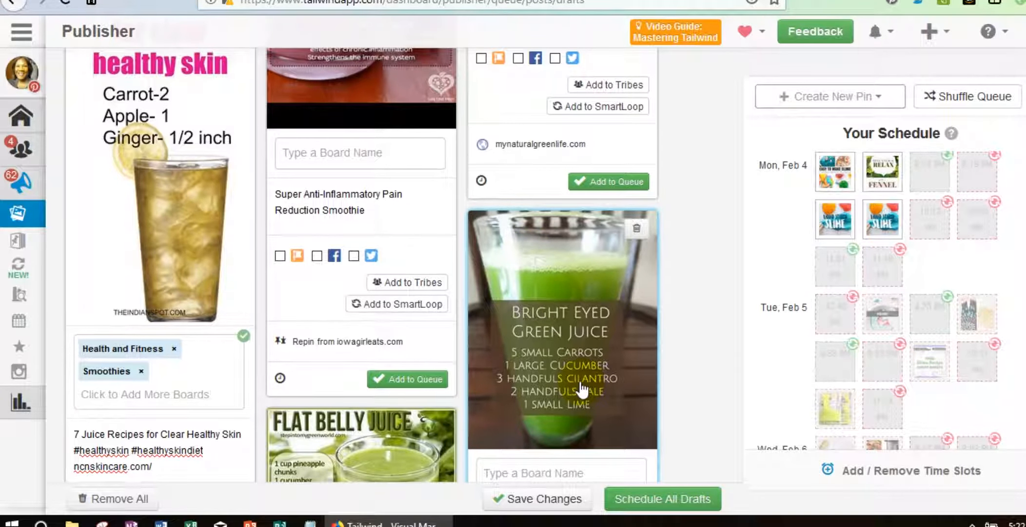
pyautogui.scroll(-5, 580, 390)
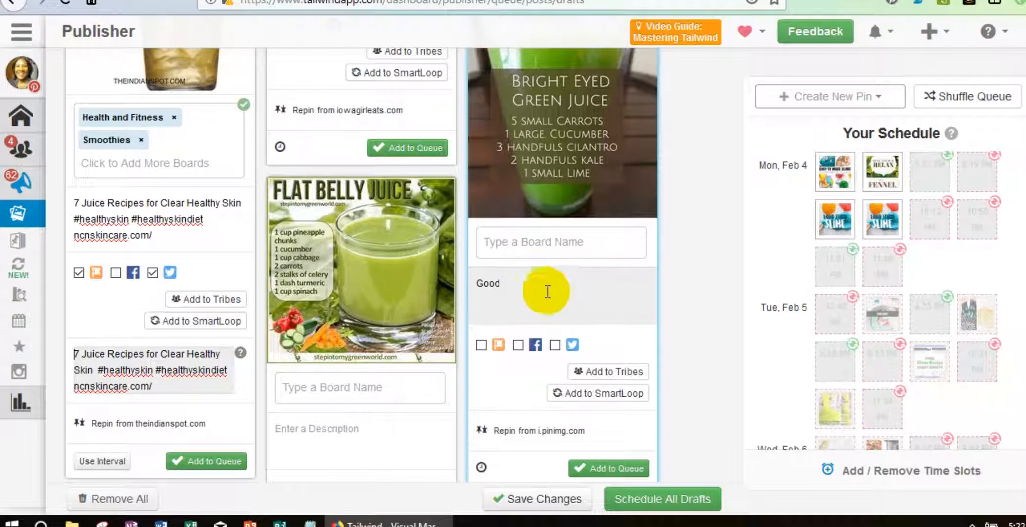
# Assign the Flat Belly Juice draft to the boards "Health and Fitness", "Weight Loss" and "Smoothies".
pyautogui.scroll(-3, 513, 293)
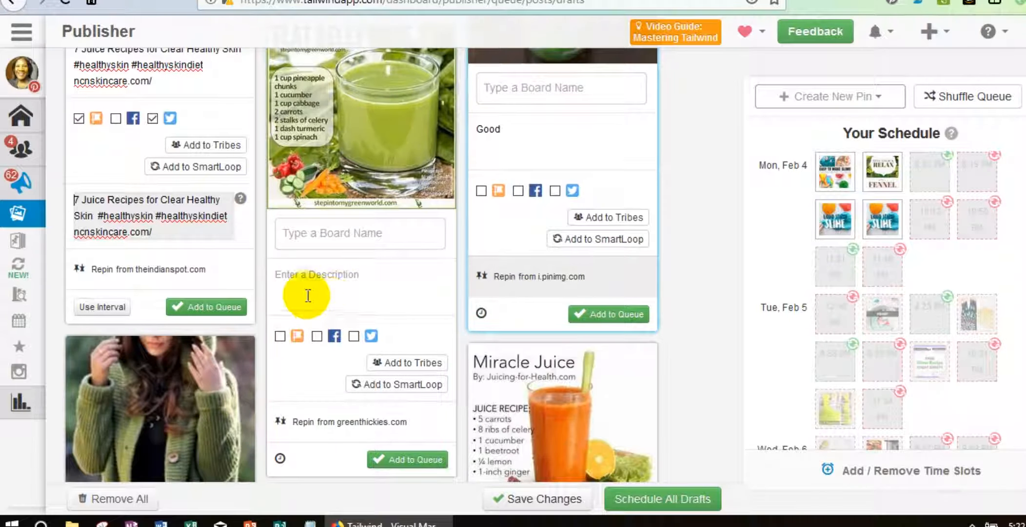
pyautogui.click(294, 233)
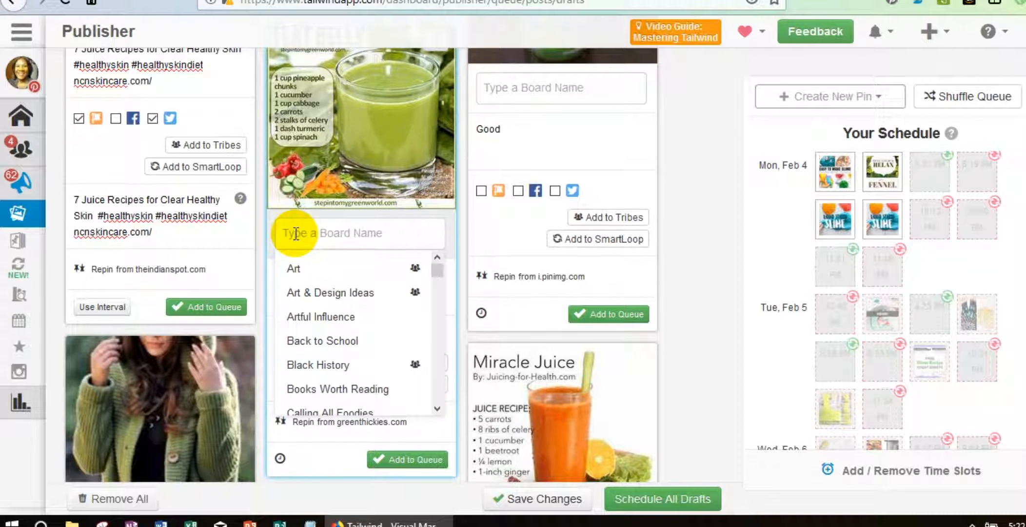
pyautogui.write('hea')
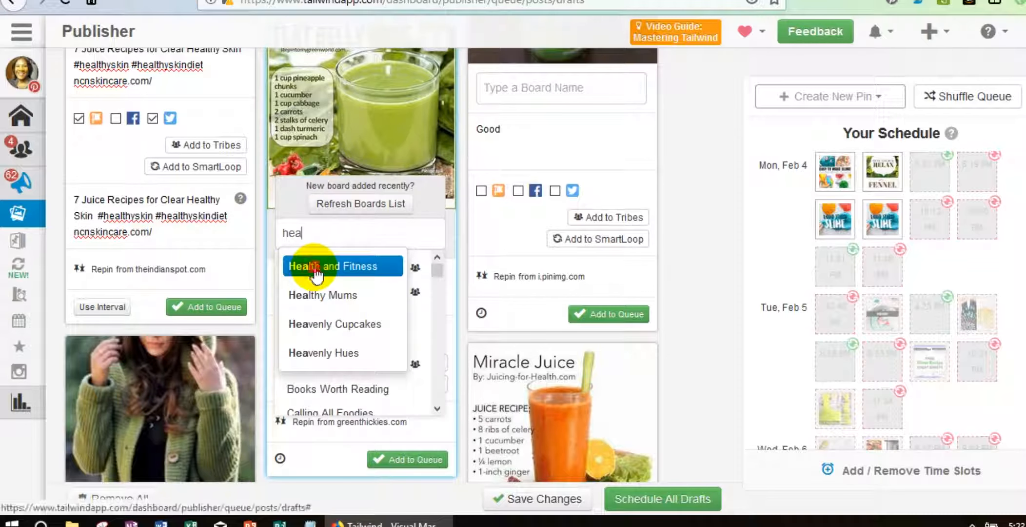
pyautogui.click(316, 267)
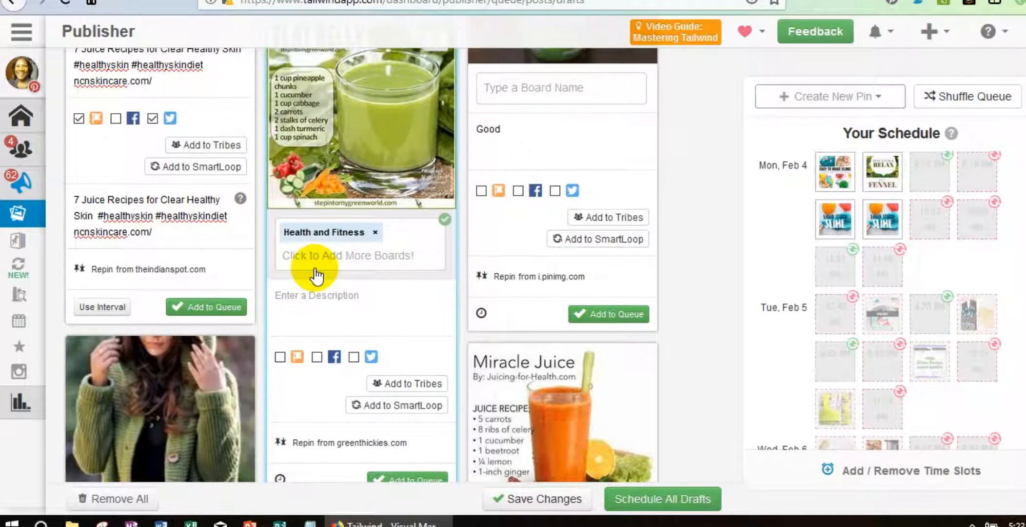
pyautogui.scroll(2, 316, 274)
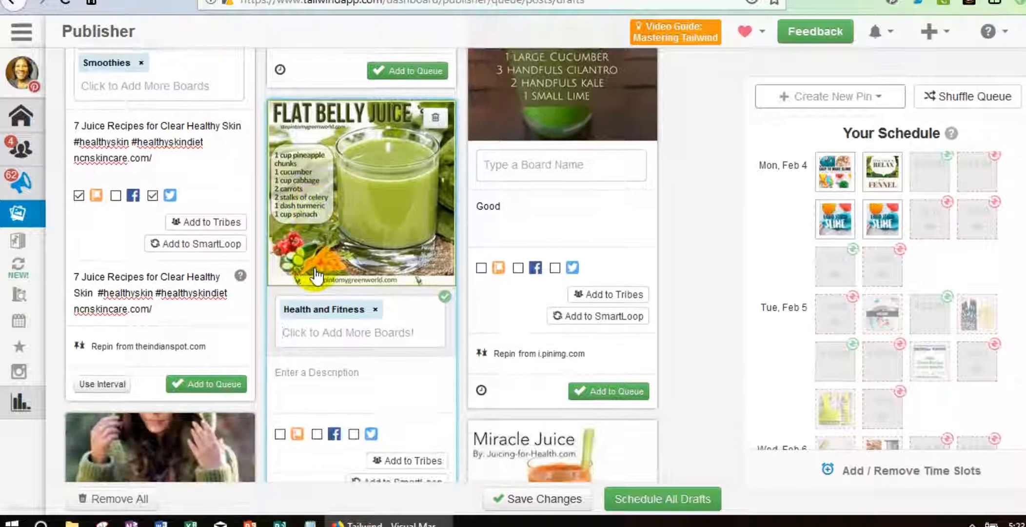
pyautogui.scroll(-2, 316, 274)
pyautogui.write('we')
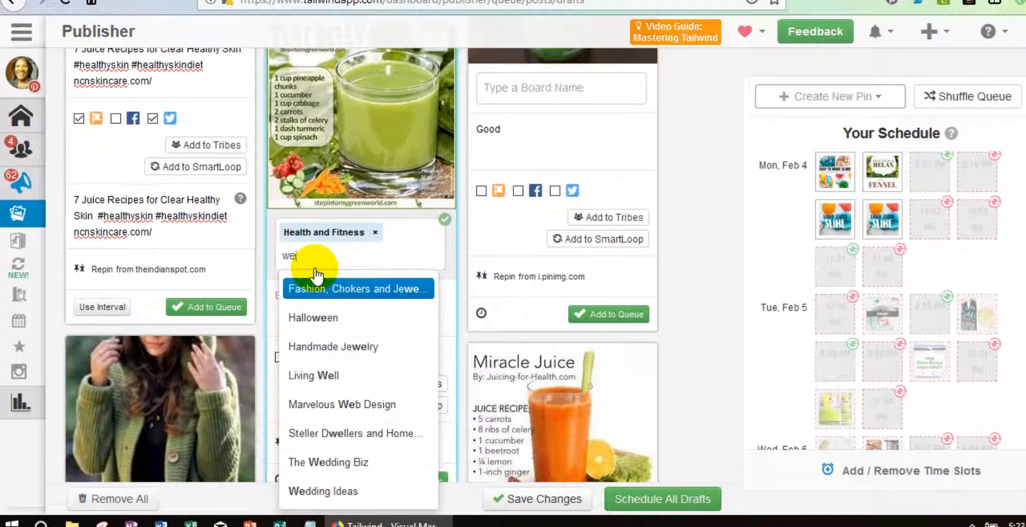
pyautogui.write('ig')
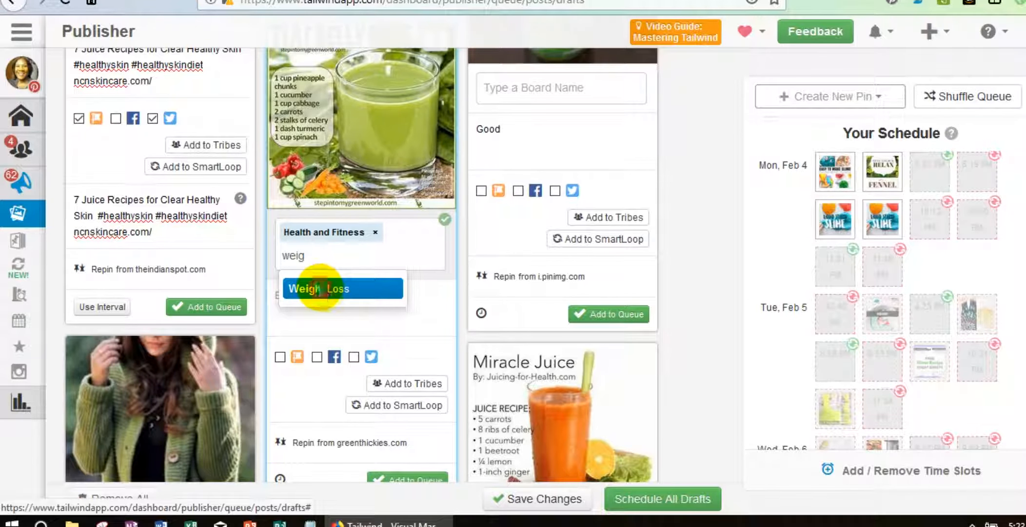
pyautogui.click(308, 290)
pyautogui.write('smot')
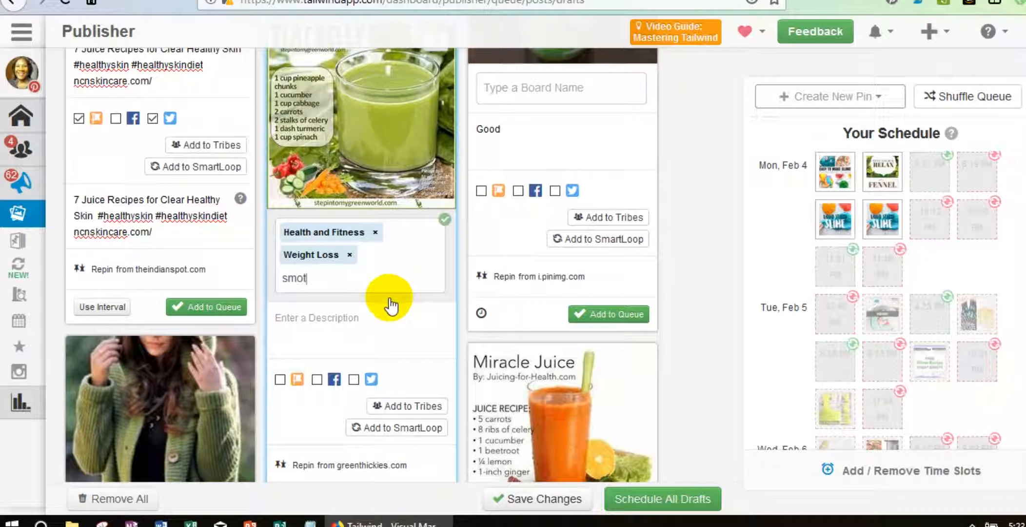
pyautogui.press('BackSpace')
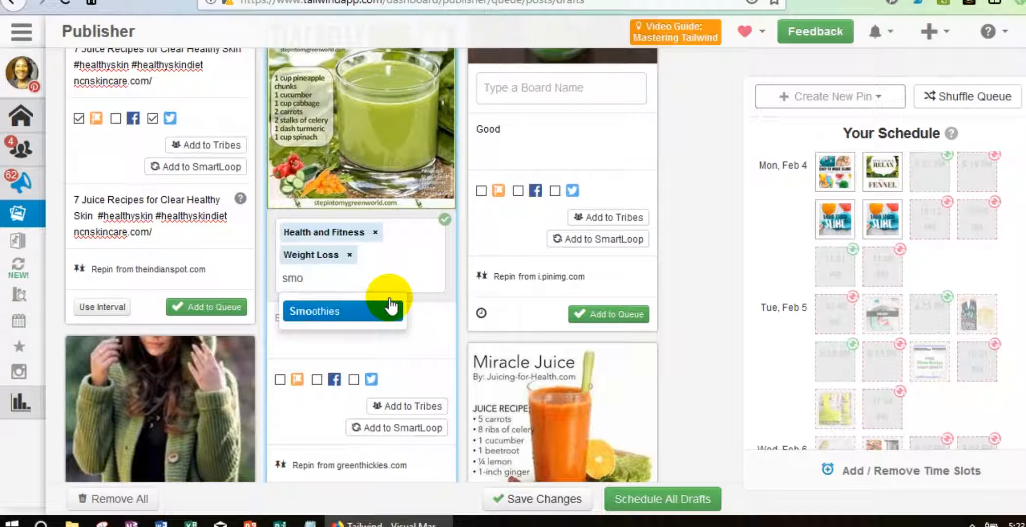
pyautogui.click(364, 312)
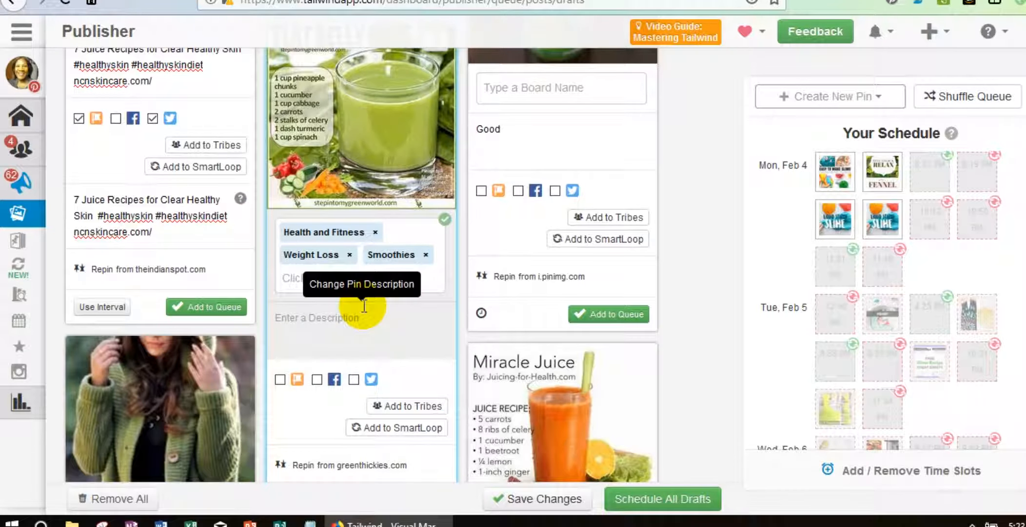
# Enlarge the Flat Belly Juice pin's image and open the web page it links to.
pyautogui.scroll(3, 364, 305)
pyautogui.click(334, 264)
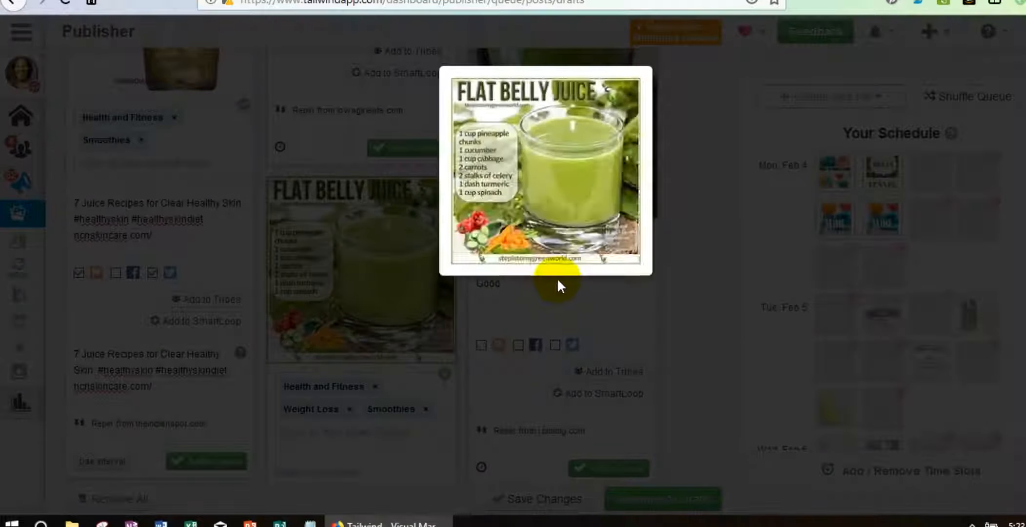
pyautogui.click(554, 139)
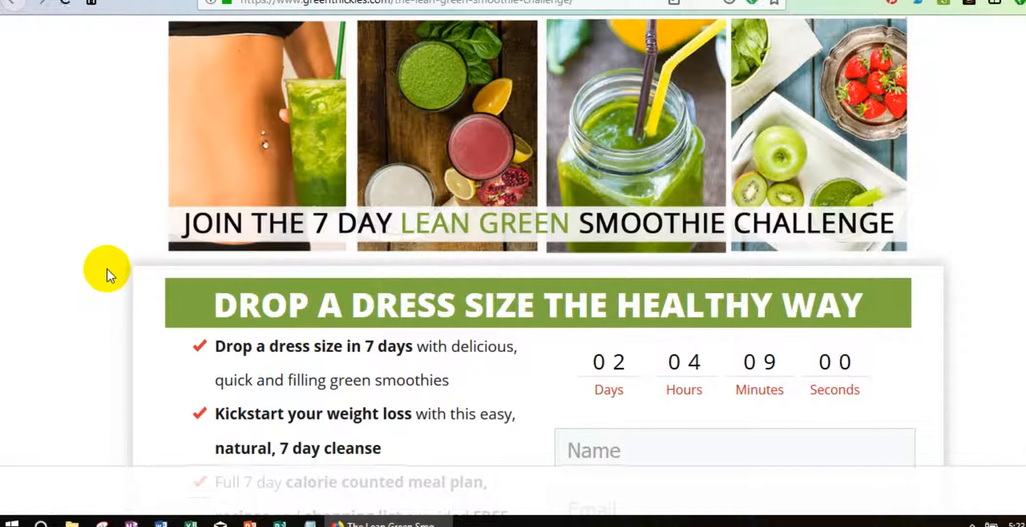
# Read through the Lean Green Smoothie Challenge page linked from the Flat Belly Juice pin, checking whether it matches the pin.
pyautogui.scroll(-3, 110, 275)
pyautogui.scroll(-8, 110, 276)
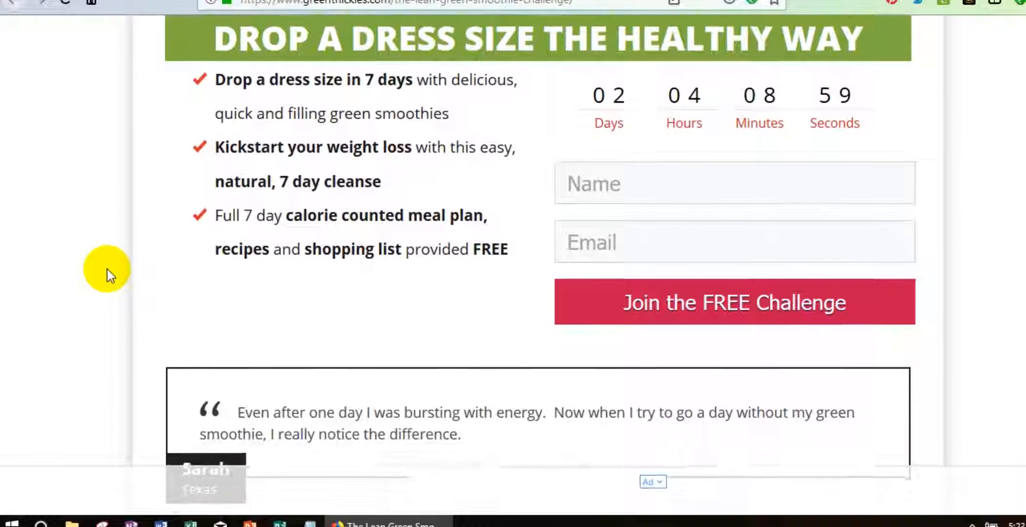
pyautogui.scroll(-9, 110, 275)
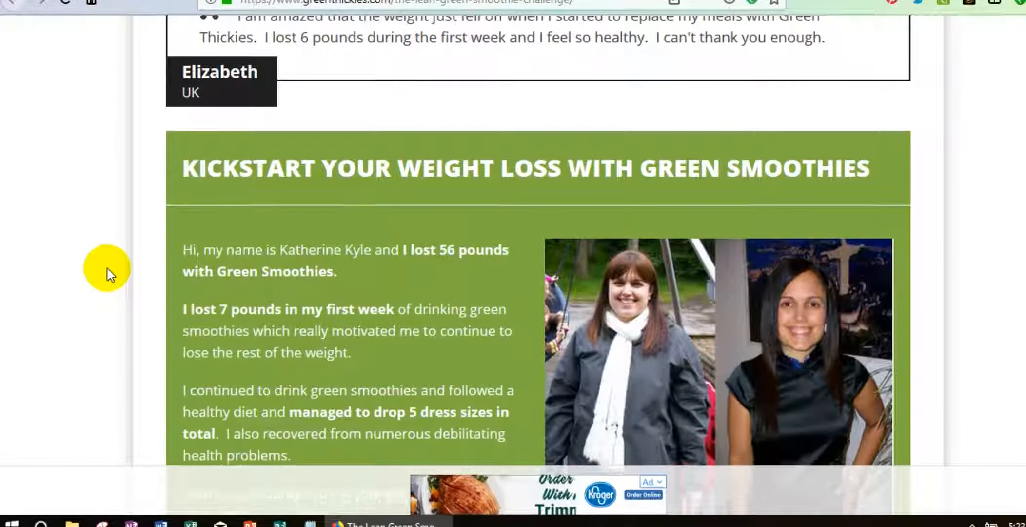
pyautogui.scroll(-8, 114, 268)
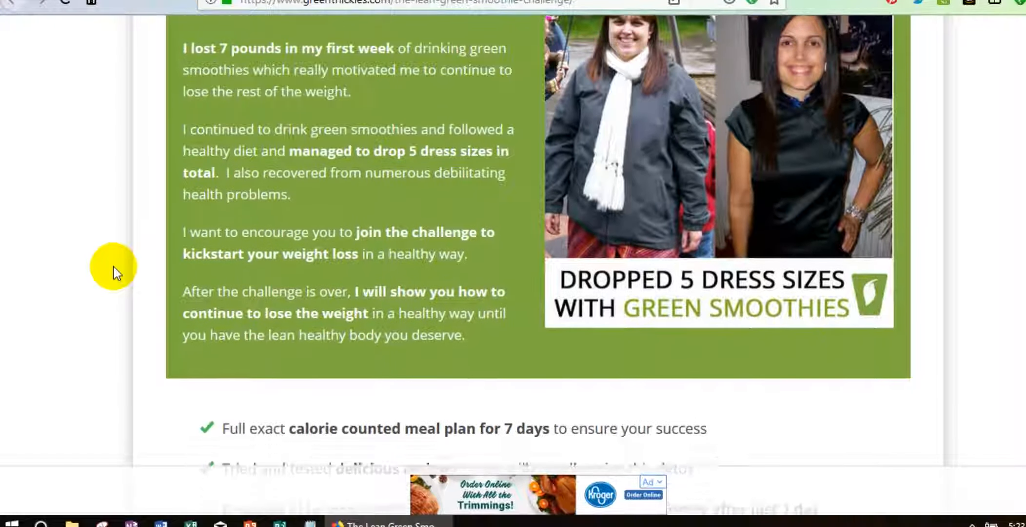
pyautogui.scroll(-7, 114, 273)
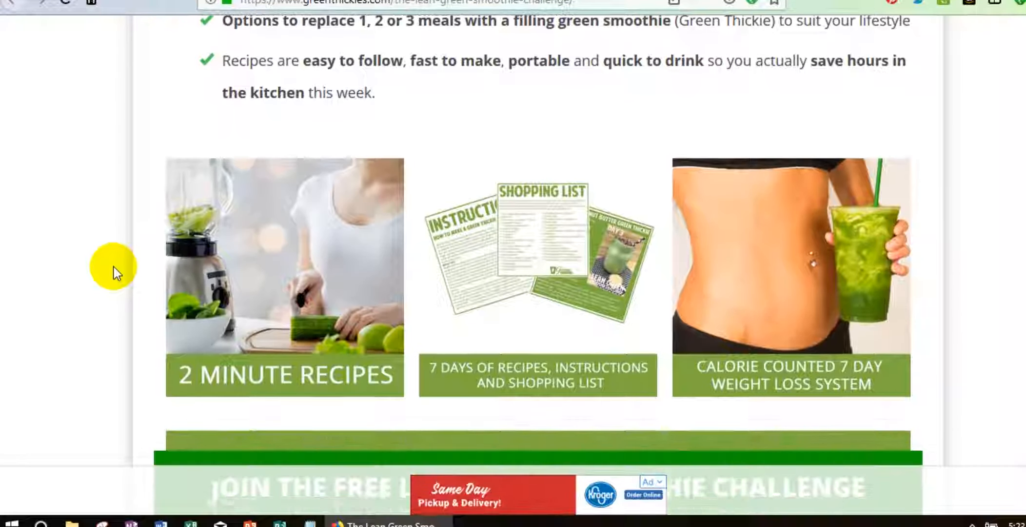
pyautogui.scroll(-6, 114, 273)
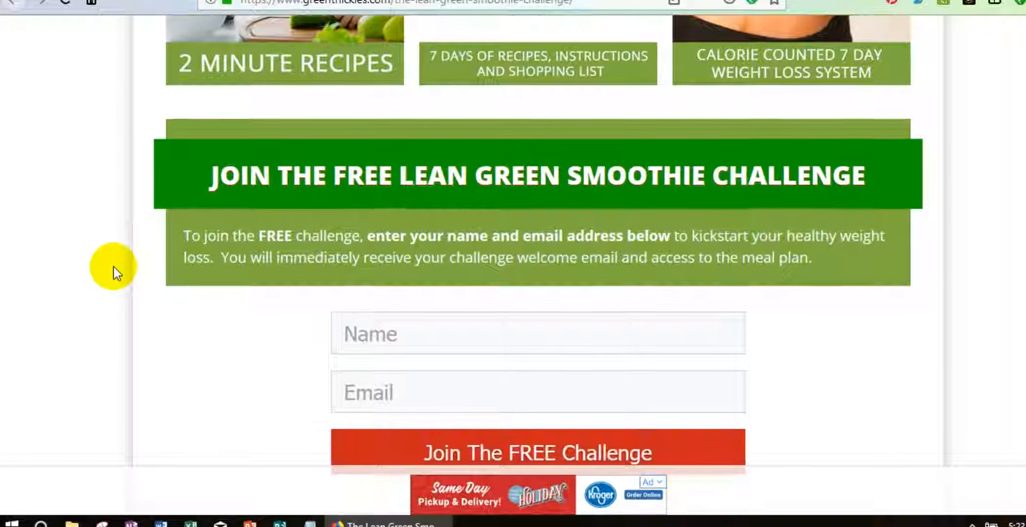
pyautogui.scroll(20, 114, 272)
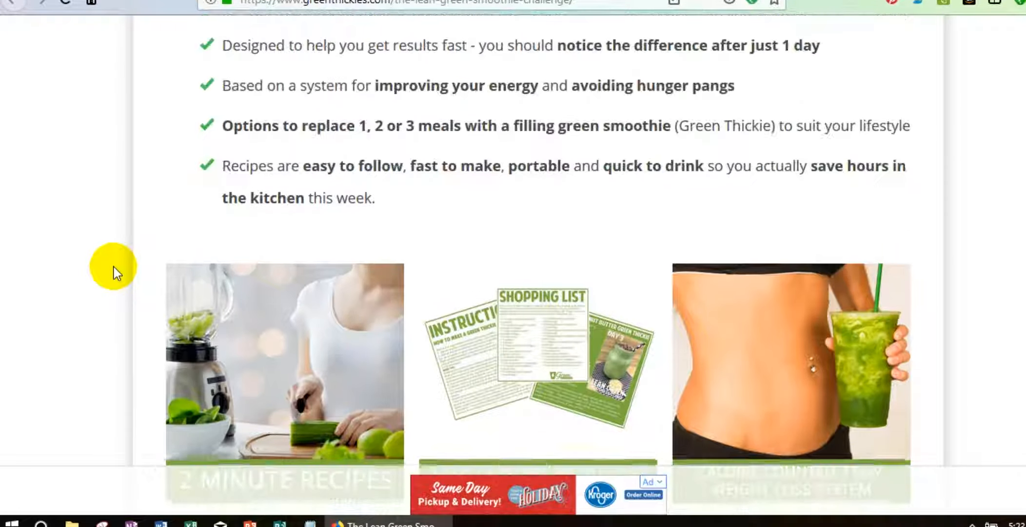
pyautogui.scroll(5, 115, 272)
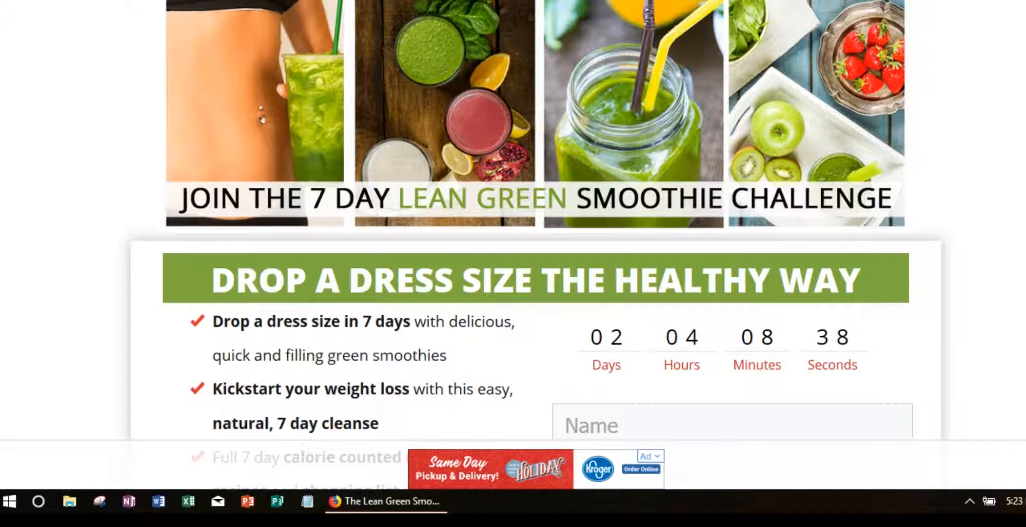
pyautogui.scroll(-15, 247, 265)
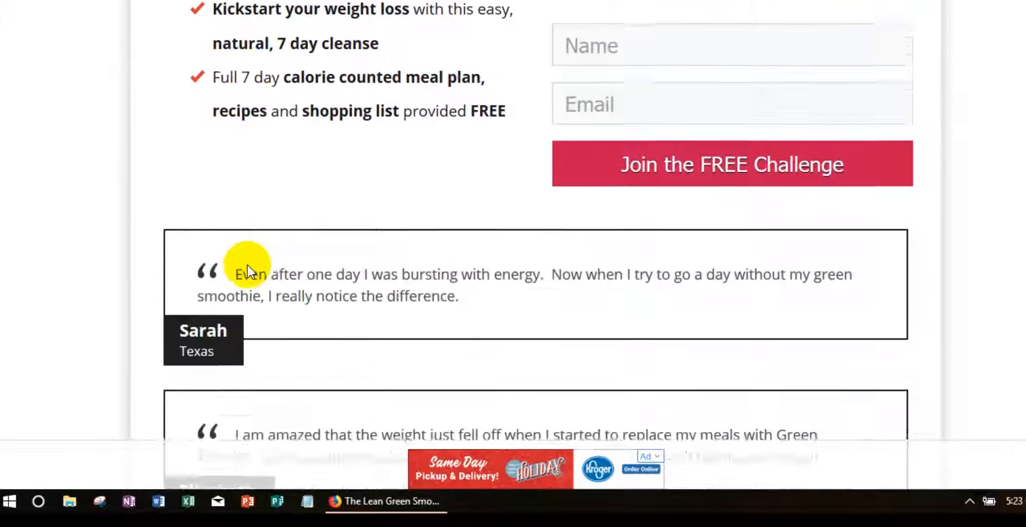
pyautogui.scroll(-10, 247, 263)
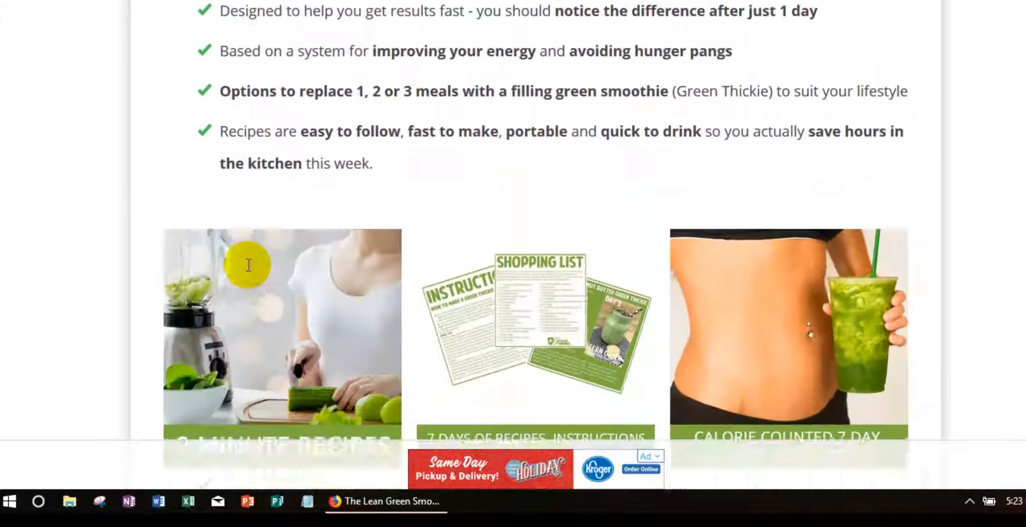
pyautogui.scroll(20, 247, 264)
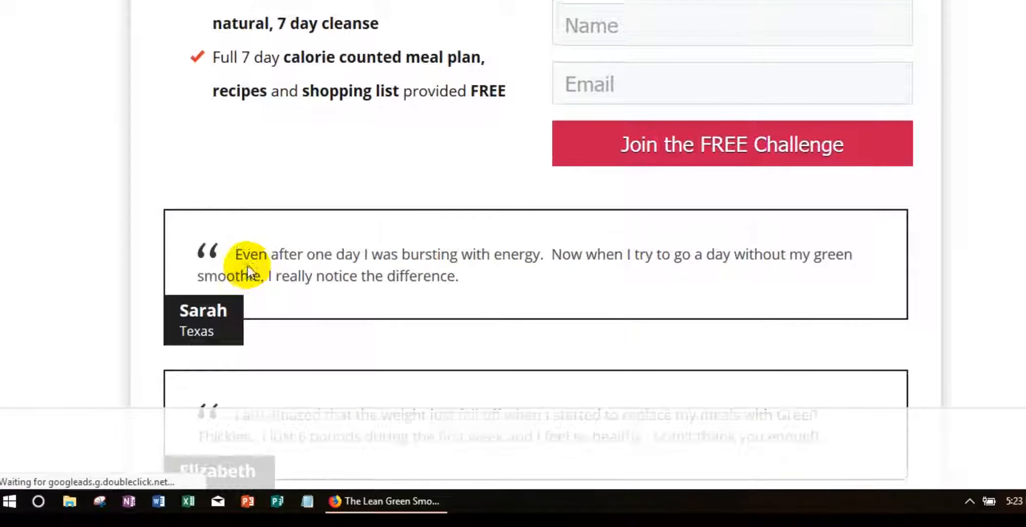
pyautogui.scroll(8, 247, 264)
pyautogui.scroll(-12, 247, 264)
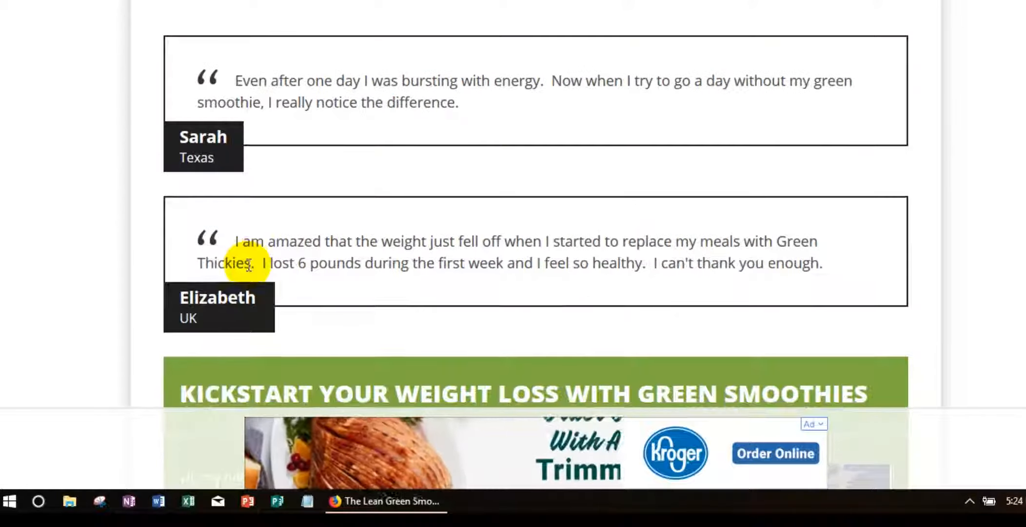
pyautogui.scroll(10, 247, 265)
pyautogui.scroll(3, 247, 265)
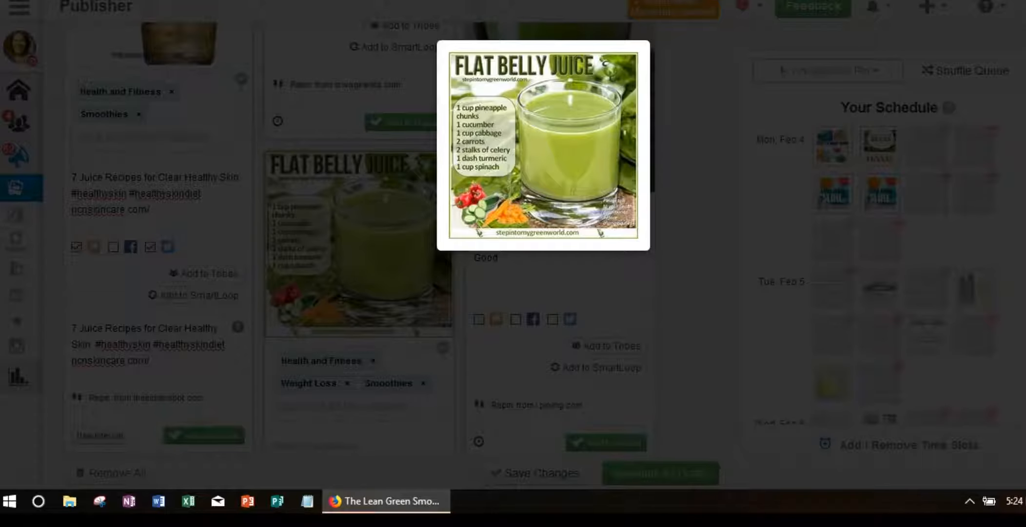
# Return to the Flat Belly Juice draft, turn on its Twitter sharing and try to add it to the queue.
pyautogui.click(296, 160)
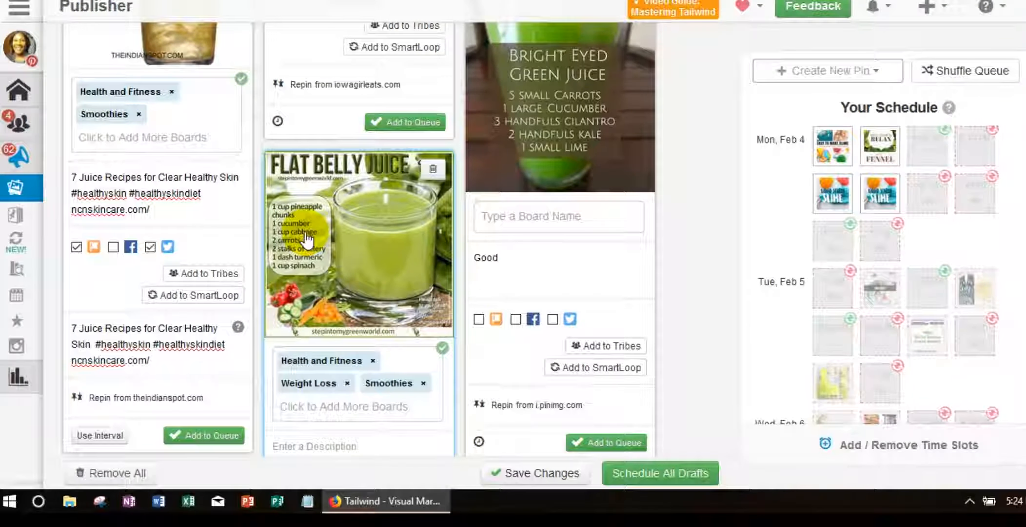
pyautogui.scroll(-2, 305, 237)
pyautogui.scroll(-4, 305, 234)
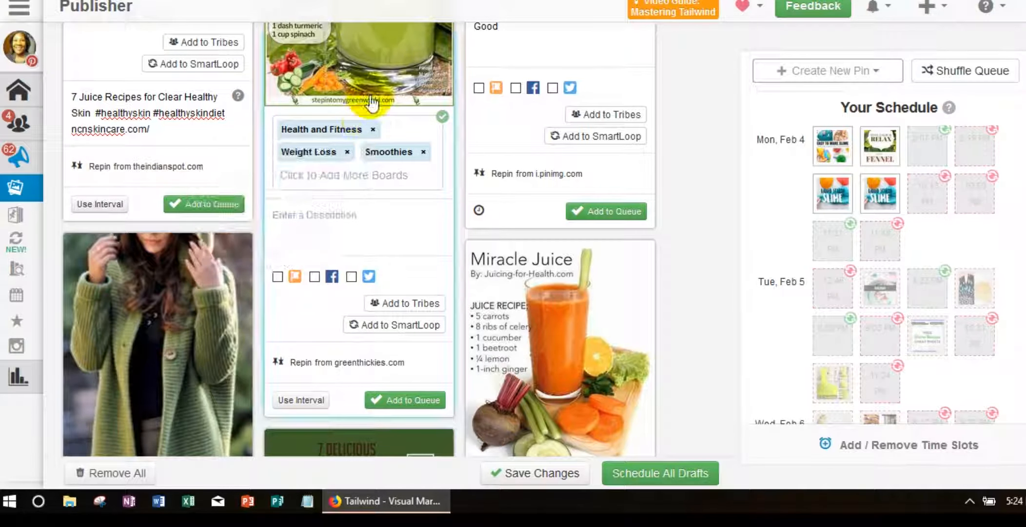
pyautogui.click(352, 278)
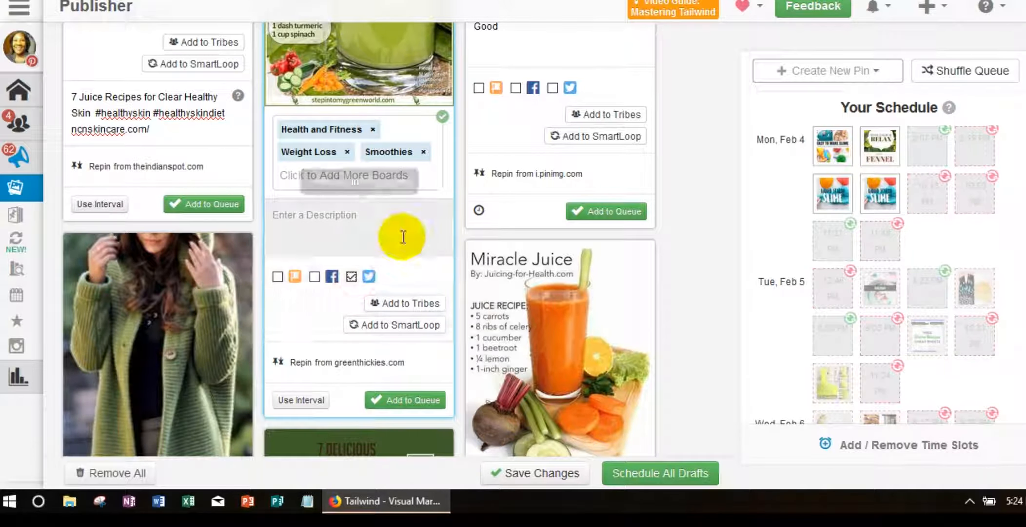
pyautogui.click(407, 401)
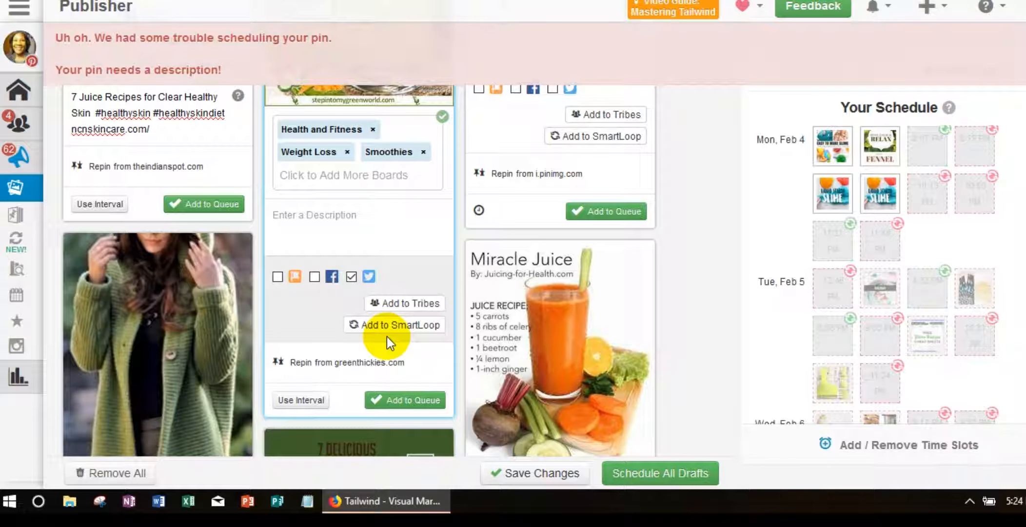
pyautogui.click(409, 403)
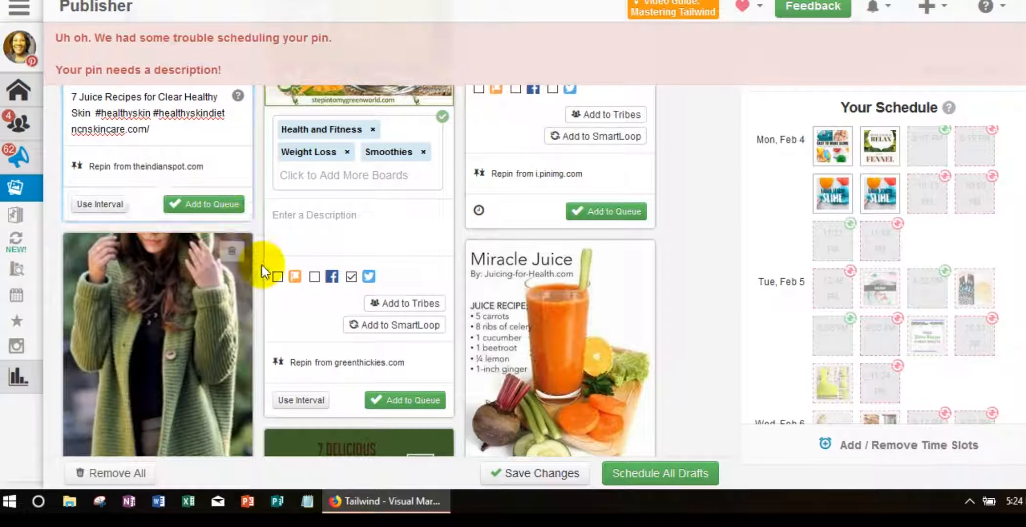
# Delete the Flat Belly Juice draft, which has no description, and confirm the removal.
pyautogui.scroll(3, 351, 273)
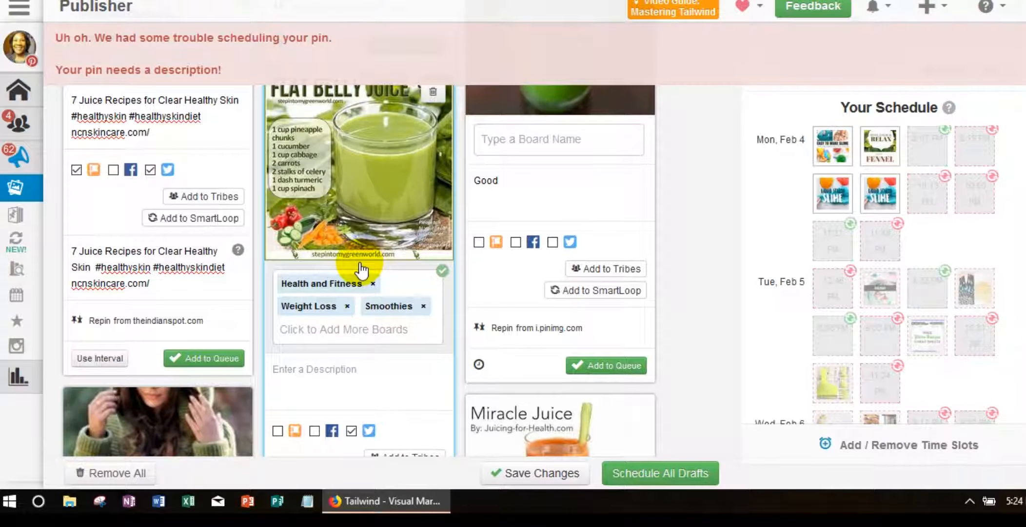
pyautogui.scroll(-3, 360, 267)
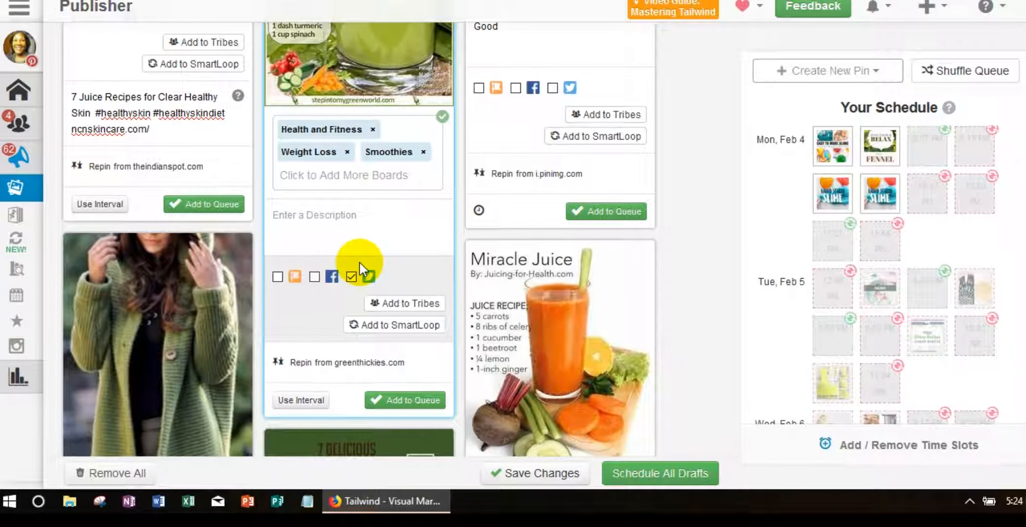
pyautogui.scroll(1, 361, 268)
pyautogui.scroll(1, 359, 262)
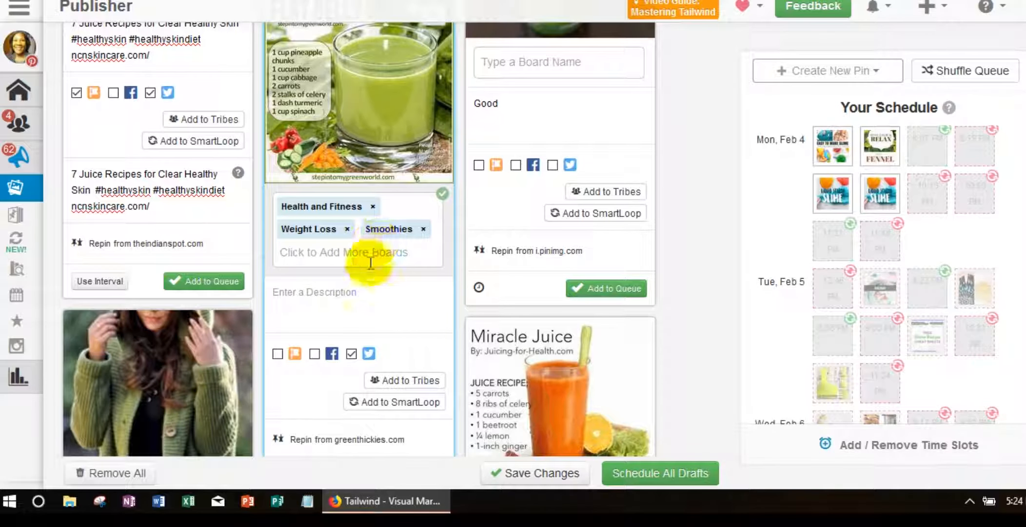
pyautogui.scroll(-3, 370, 264)
pyautogui.scroll(5, 371, 264)
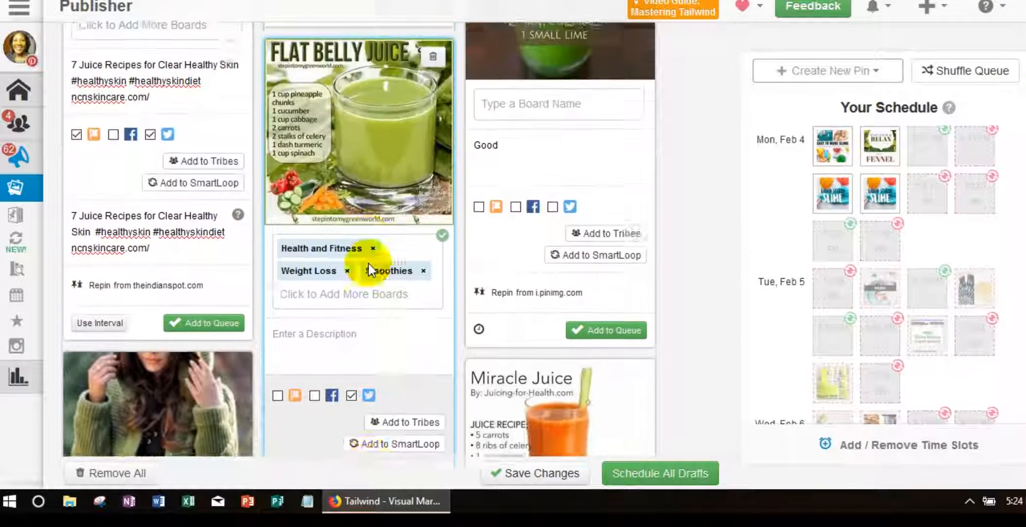
pyautogui.click(432, 93)
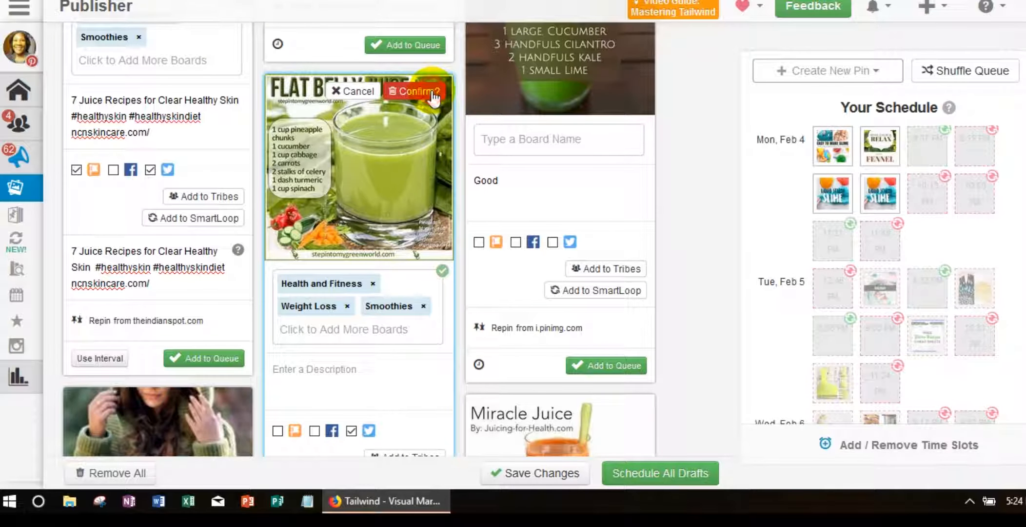
pyautogui.click(432, 92)
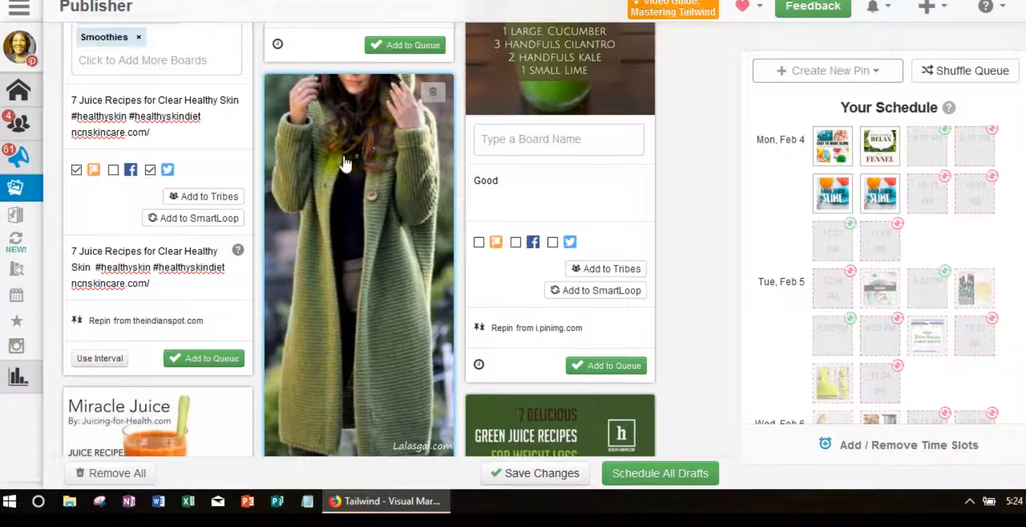
# Review the hooded coat draft's board and description, and look through the other drafts from the beginning of the list.
pyautogui.scroll(-5, 326, 238)
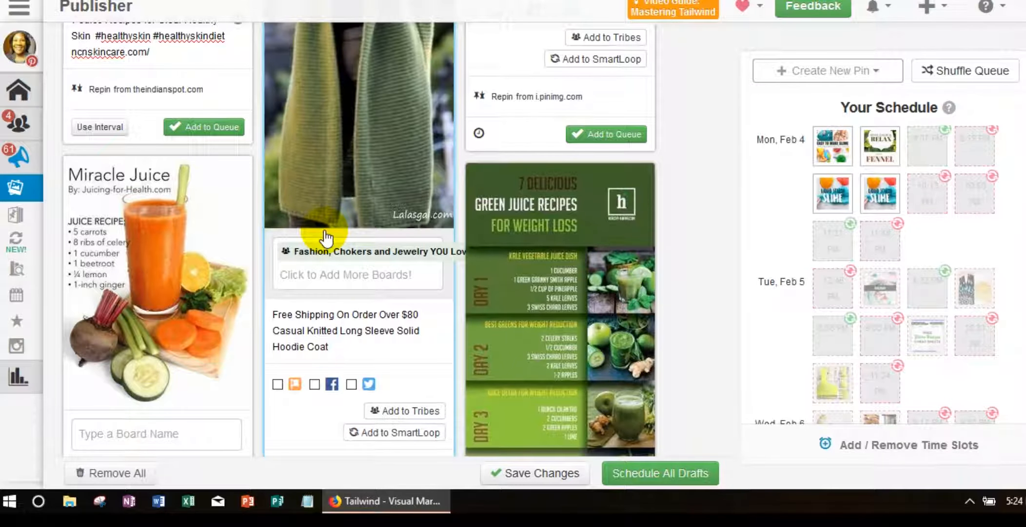
pyautogui.scroll(3, 312, 278)
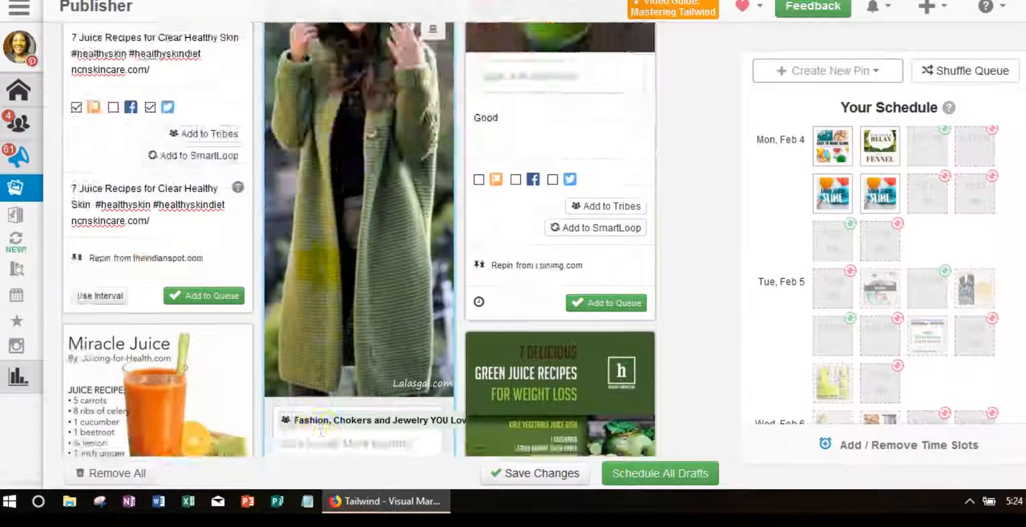
pyautogui.scroll(10, 321, 342)
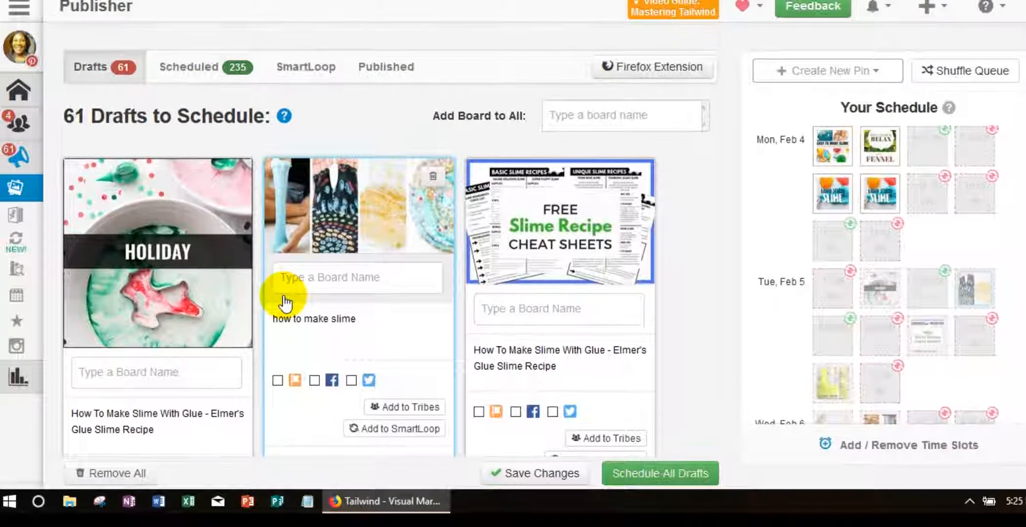
pyautogui.scroll(-8, 281, 293)
pyautogui.scroll(-7, 283, 294)
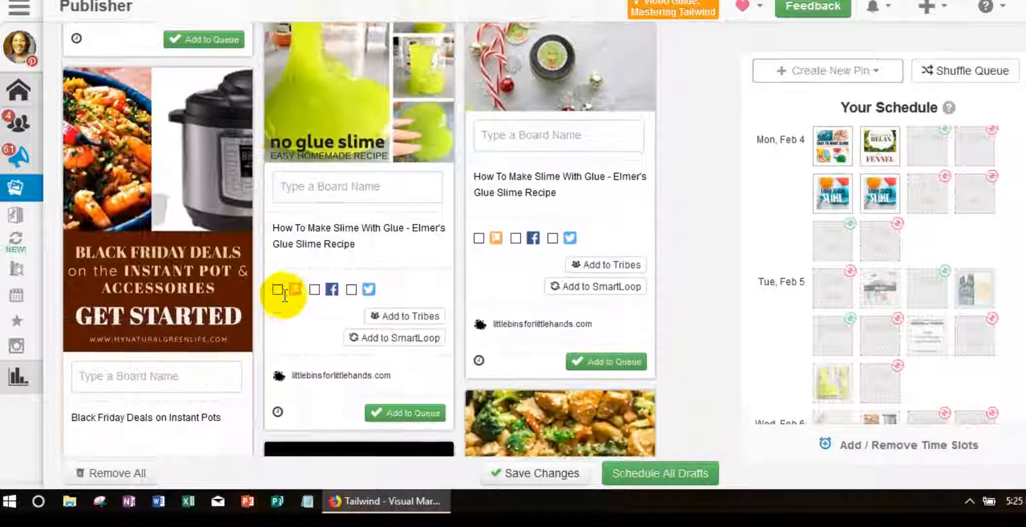
pyautogui.scroll(-8, 284, 303)
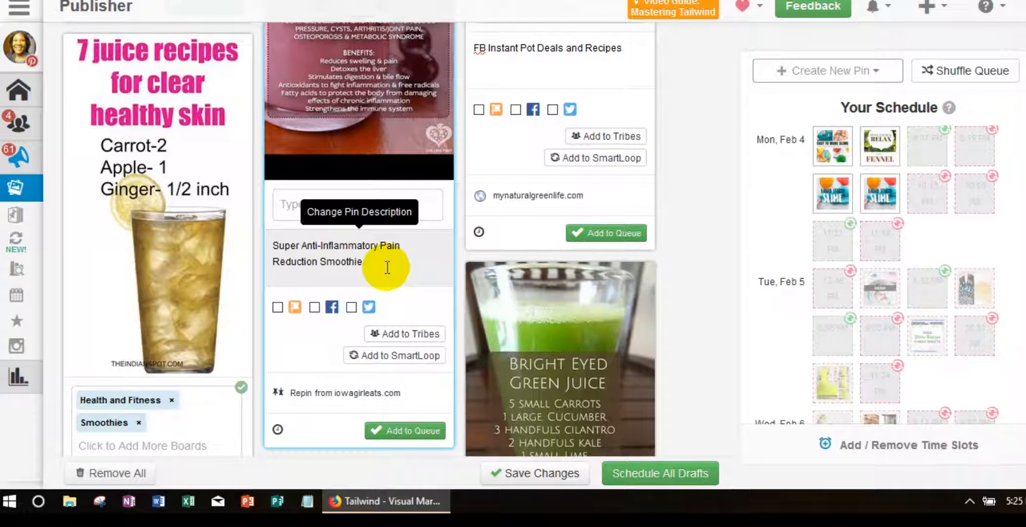
pyautogui.scroll(-5, 386, 267)
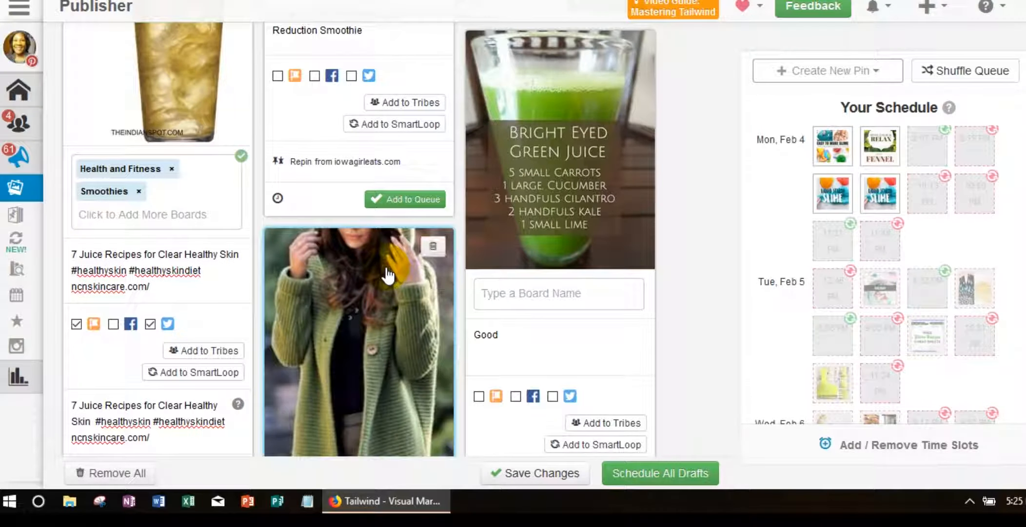
# Add the 7 juice recipes draft to the queue for its two boards, "Health and Fitness" and "Smoothies".
pyautogui.scroll(-3, 354, 300)
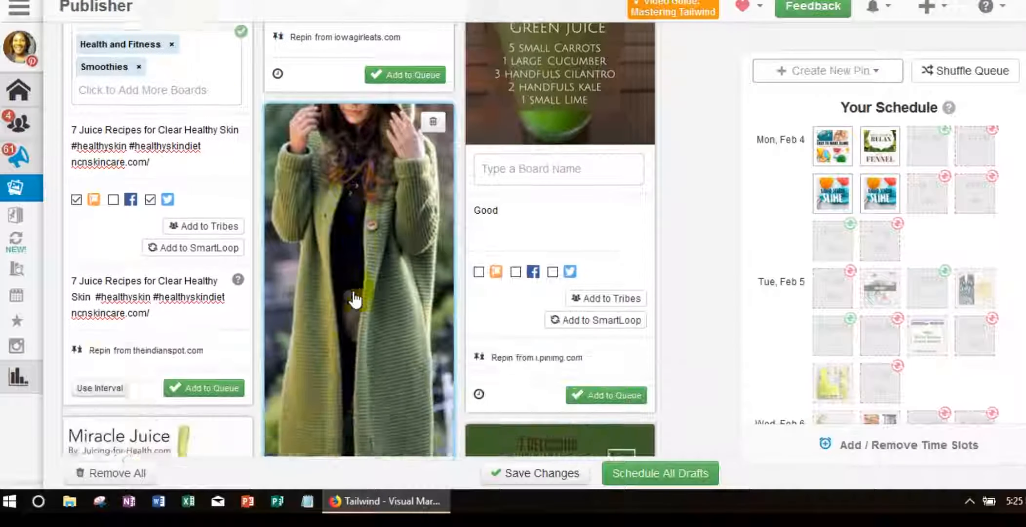
pyautogui.scroll(3, 126, 160)
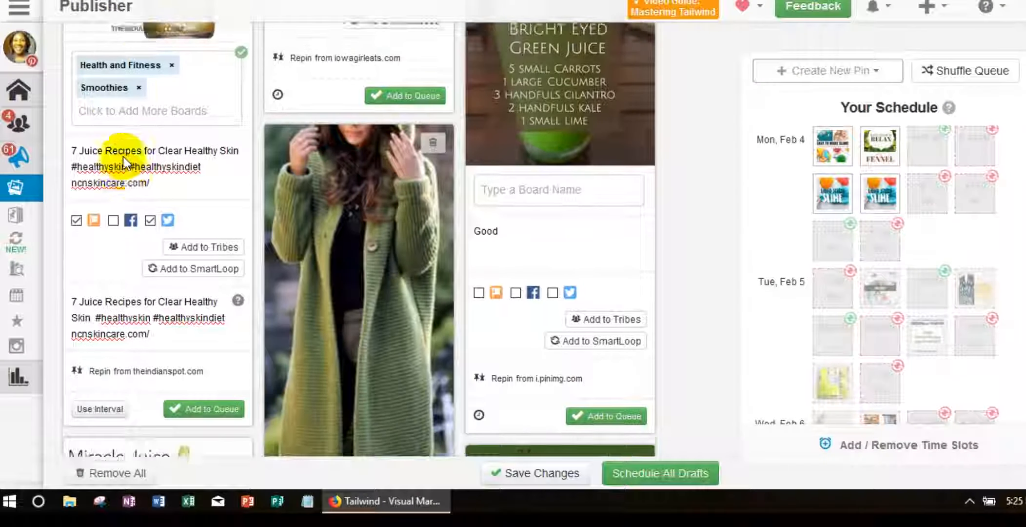
pyautogui.scroll(-5, 126, 163)
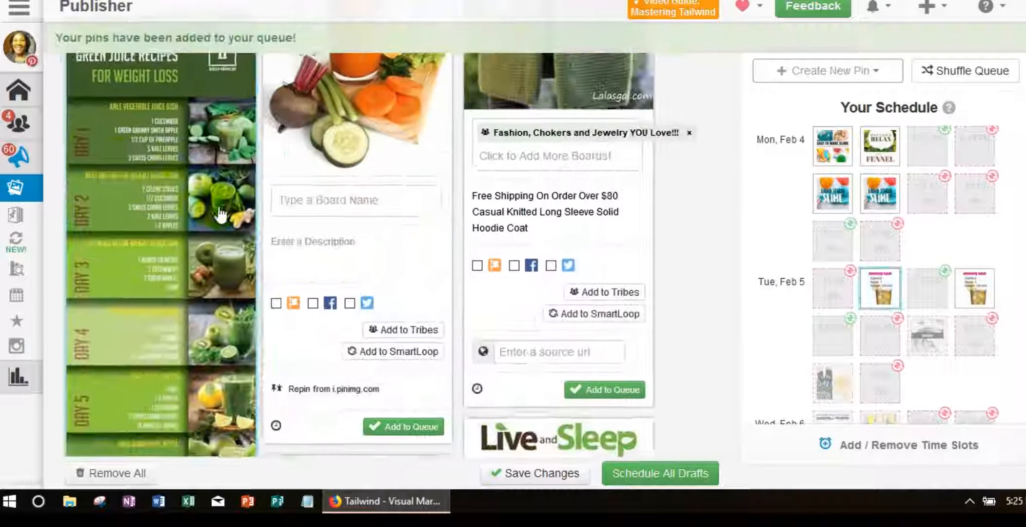
# Look over the slime, Instant Pot and smoothie drafts that remain unscheduled.
pyautogui.scroll(10, 220, 213)
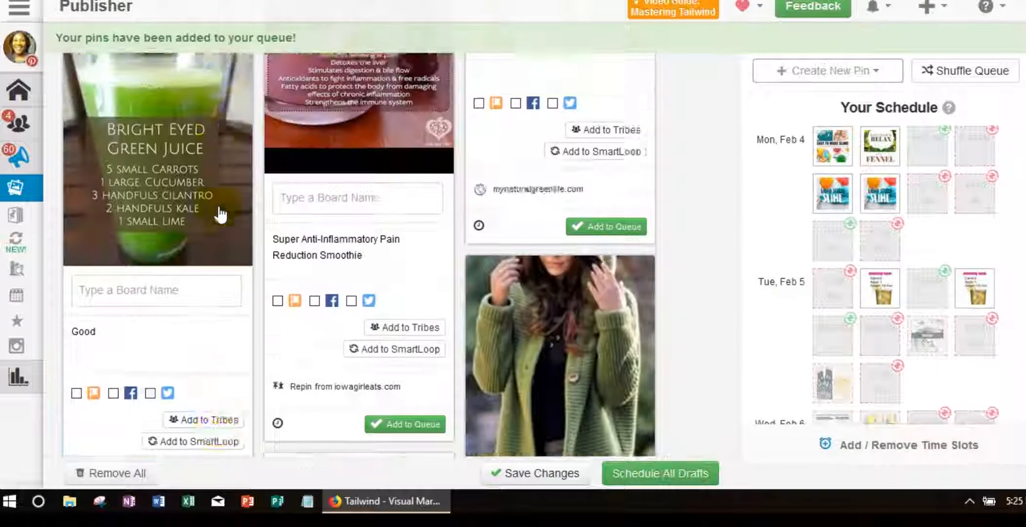
pyautogui.scroll(10, 219, 213)
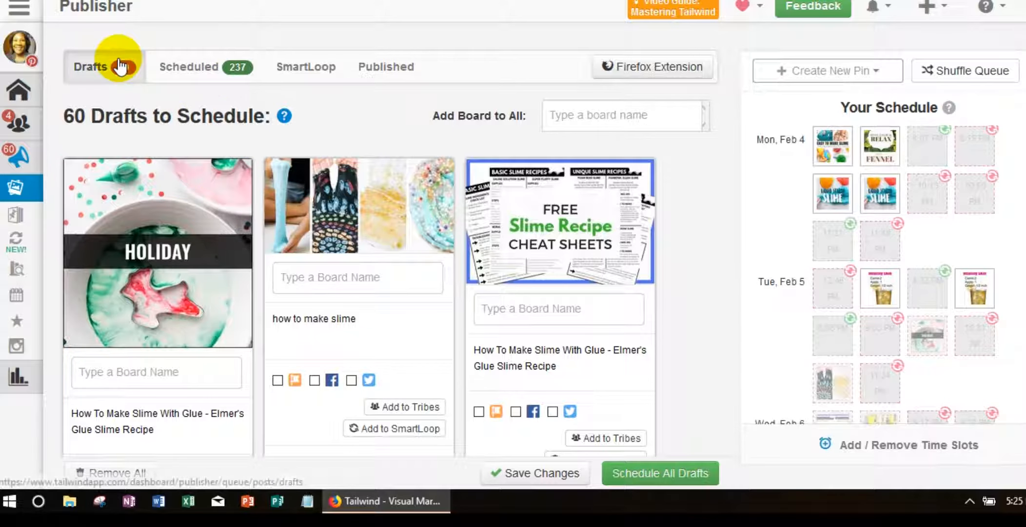
pyautogui.scroll(-5, 389, 286)
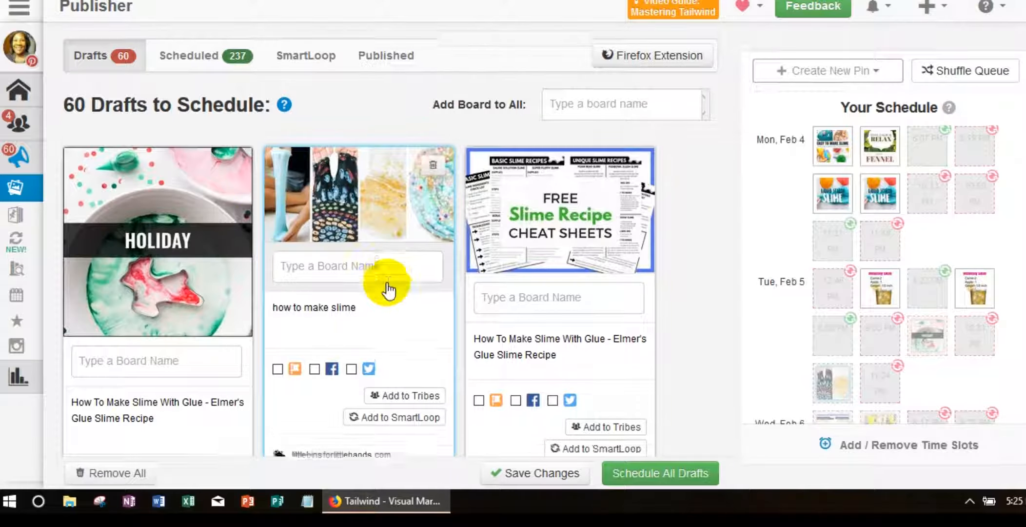
pyautogui.scroll(-15, 389, 291)
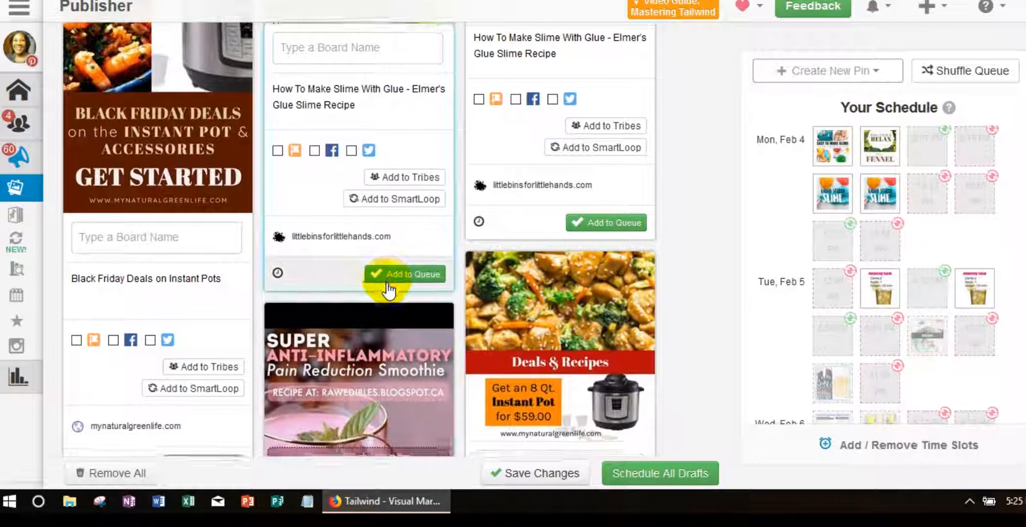
pyautogui.scroll(20, 388, 291)
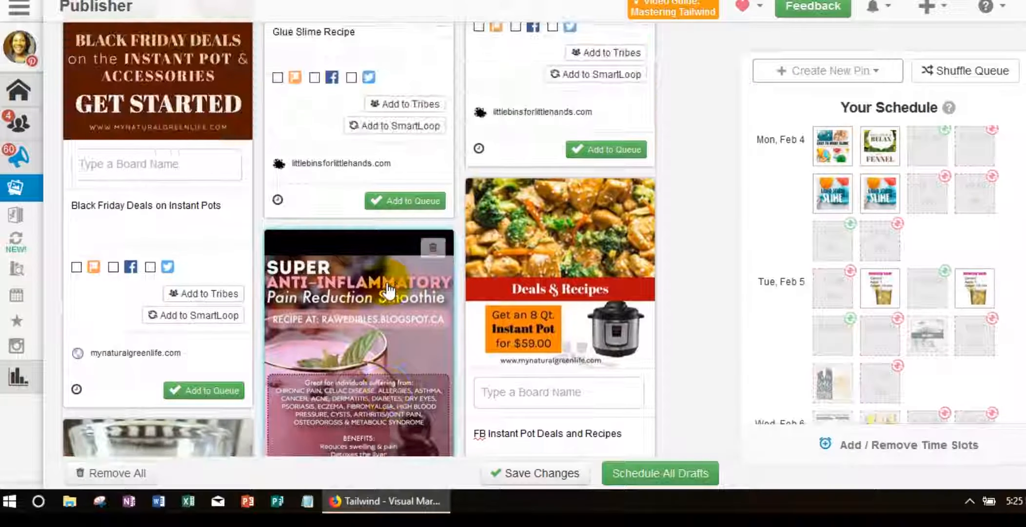
pyautogui.scroll(1, 389, 289)
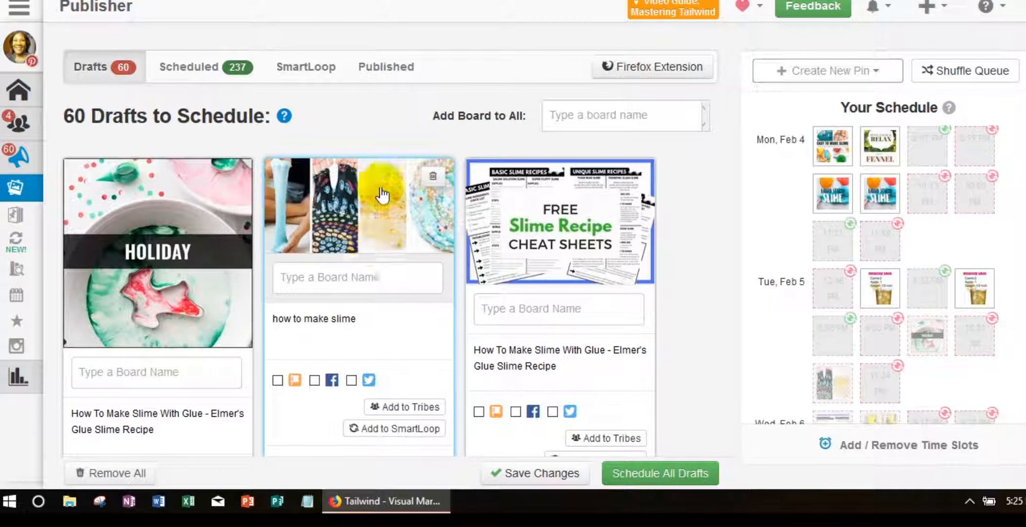